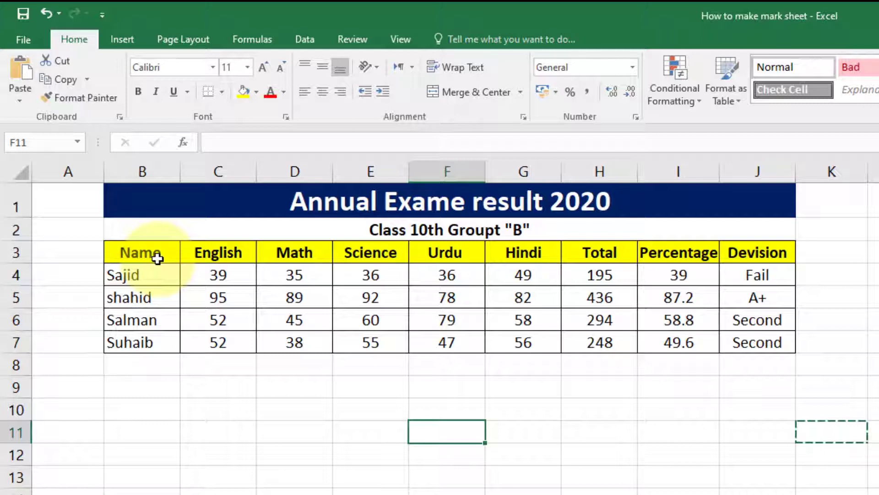
Copy the marks table B3:J7, paste the copy at cell B9, and undo the paste.
click(398, 373)
click(122, 251)
drag(234, 263, 751, 345)
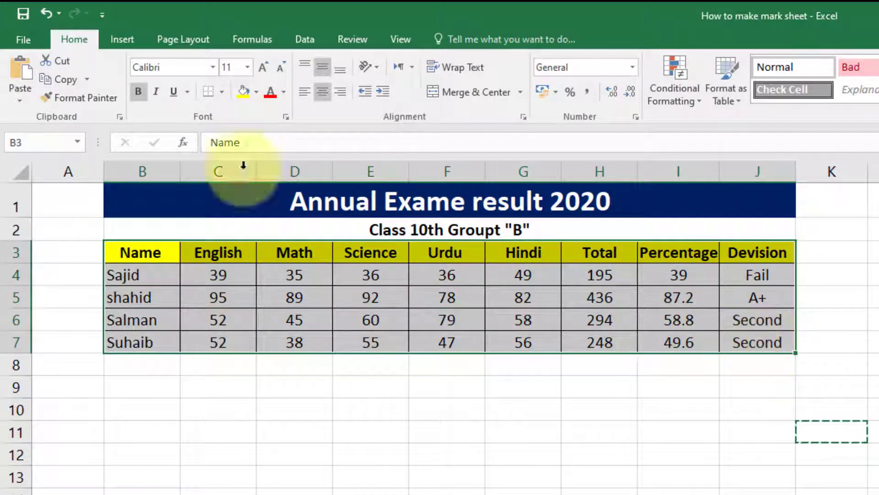
click(70, 81)
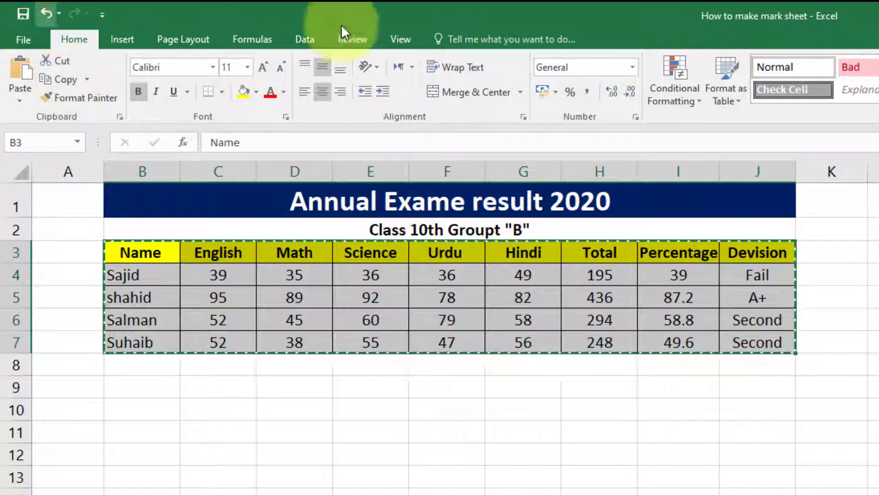
click(124, 386)
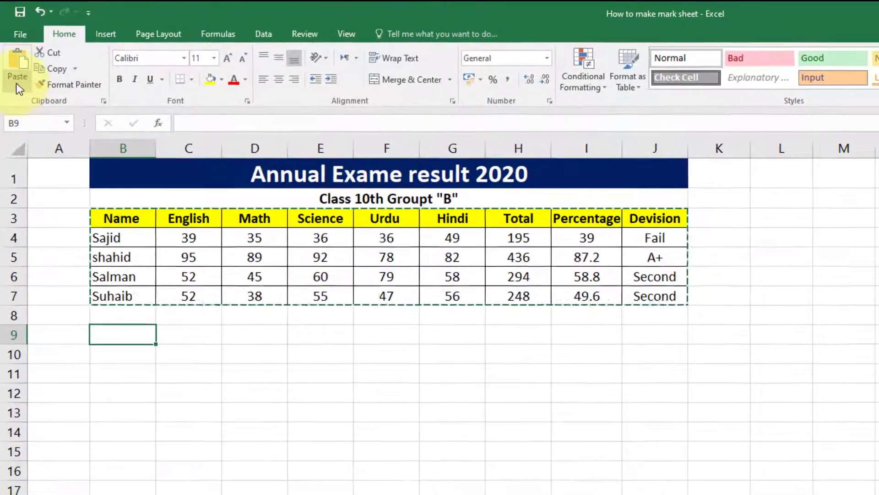
click(19, 66)
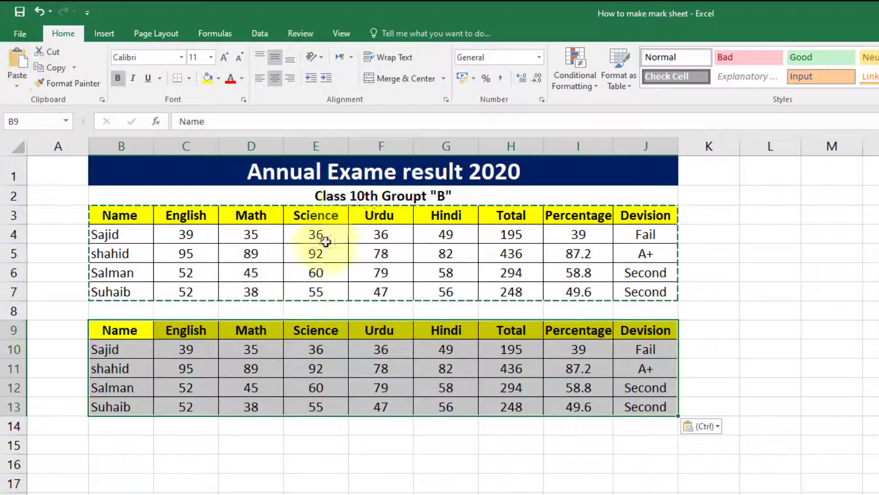
click(516, 446)
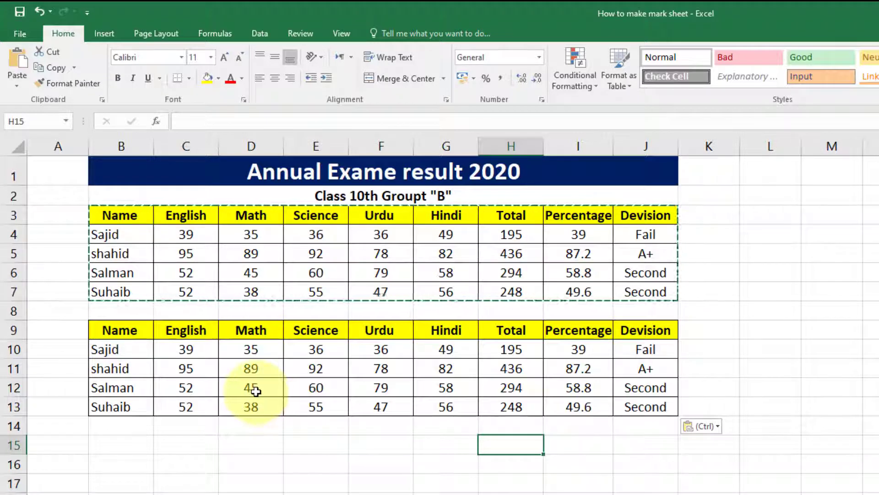
key(ctrl+z)
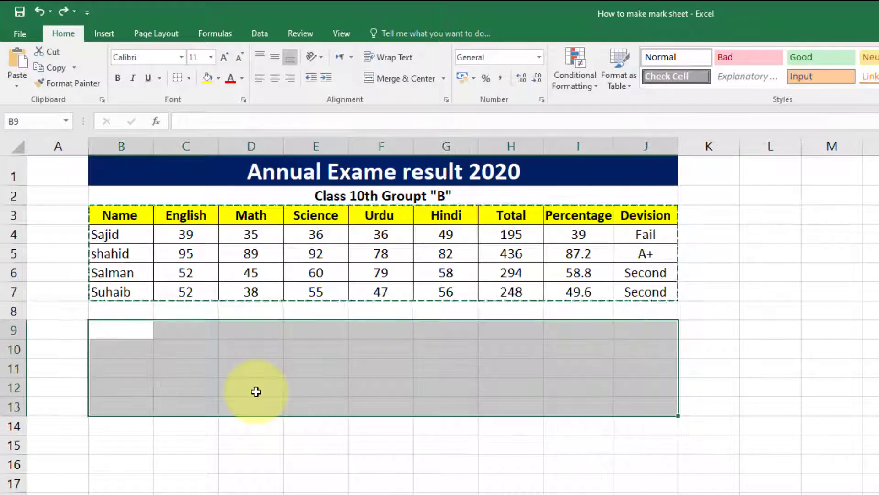
Cut the marks table B3:J7, paste it at cell B9, and undo the move.
drag(117, 214, 655, 296)
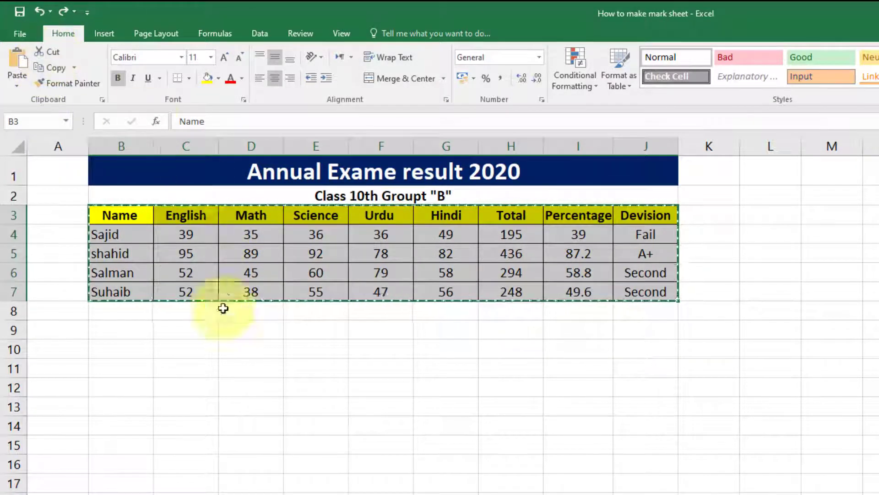
click(123, 330)
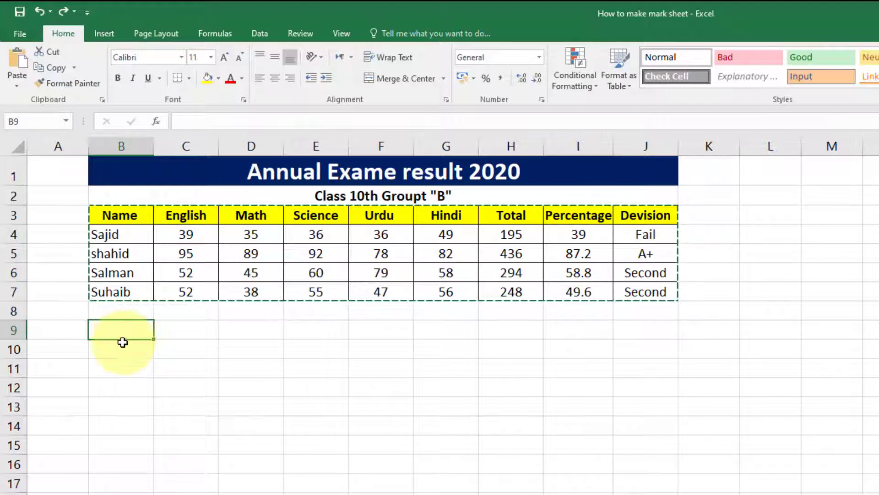
click(18, 63)
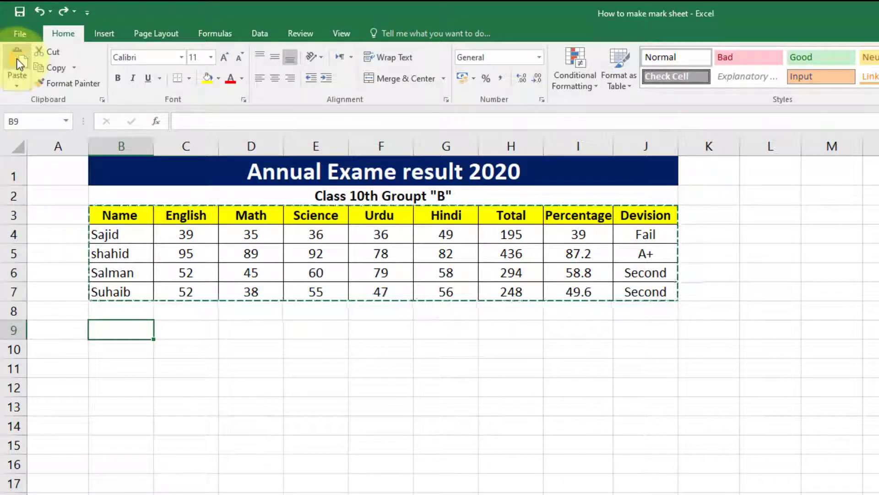
click(369, 273)
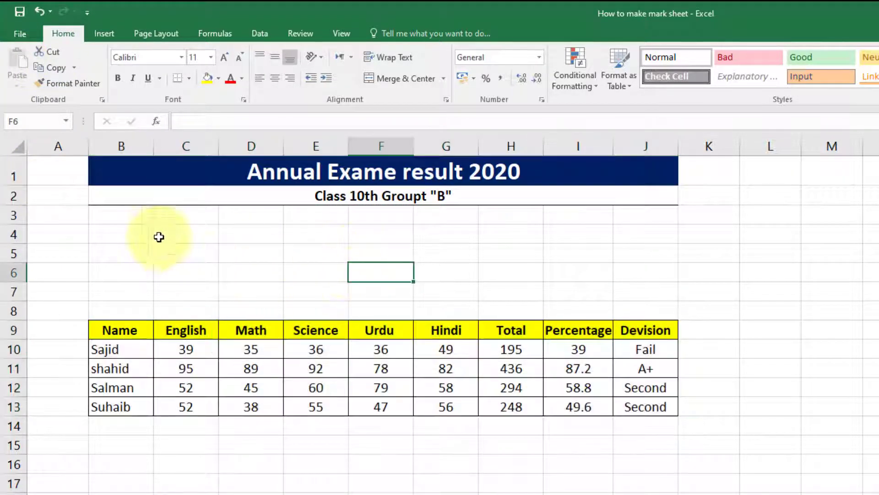
click(145, 214)
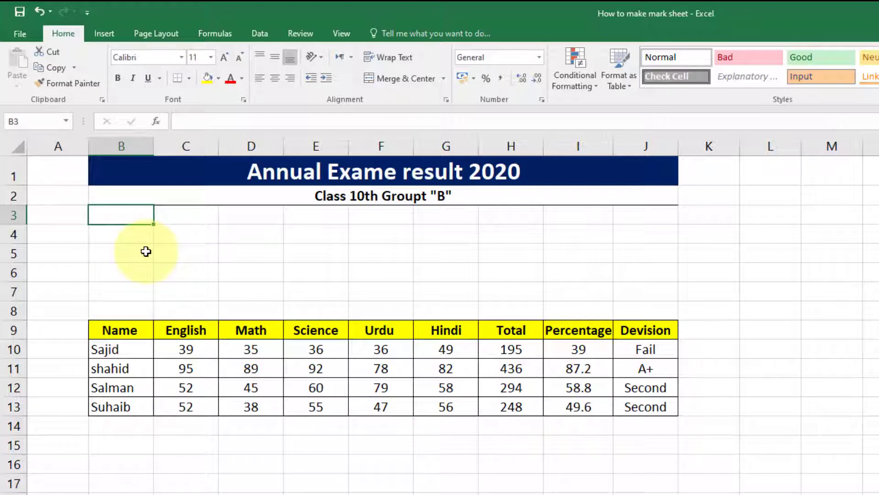
key(ctrl+z)
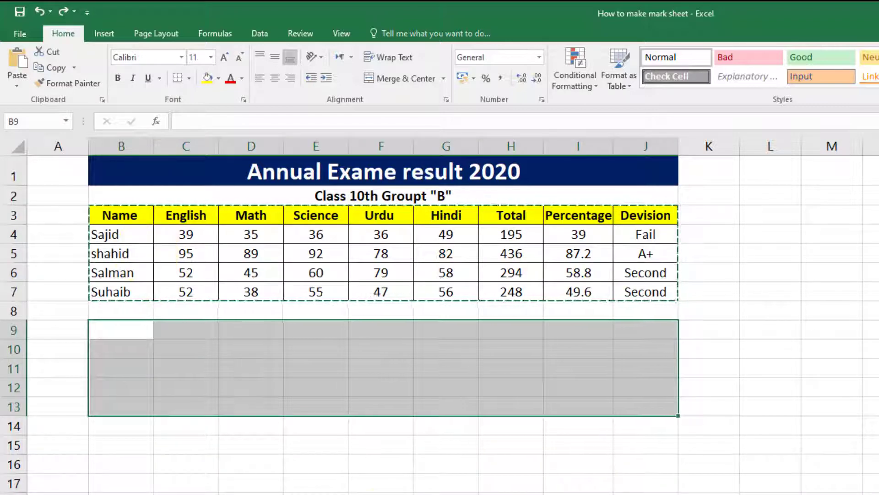
click(446, 494)
click(315, 387)
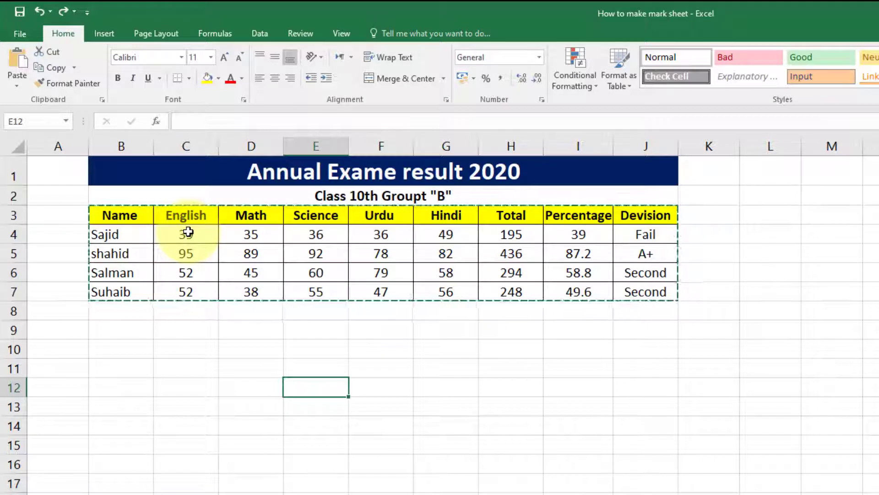
key(Up)
key(Up)
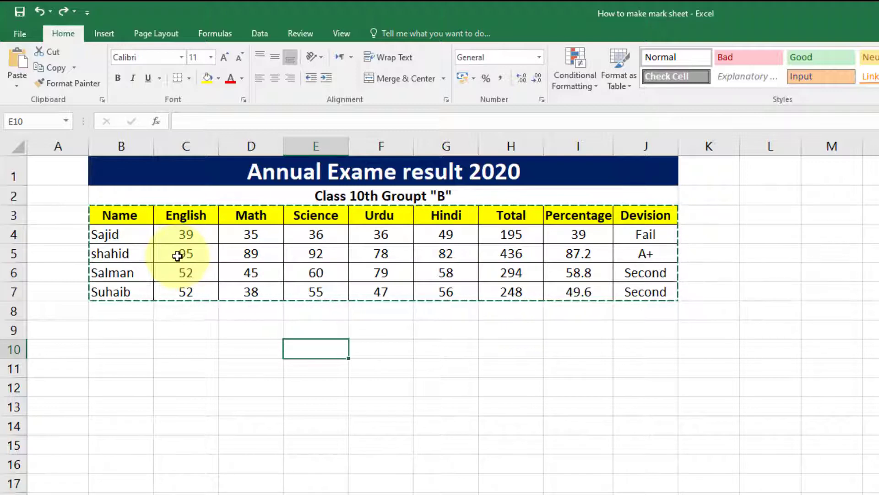
click(145, 254)
click(183, 252)
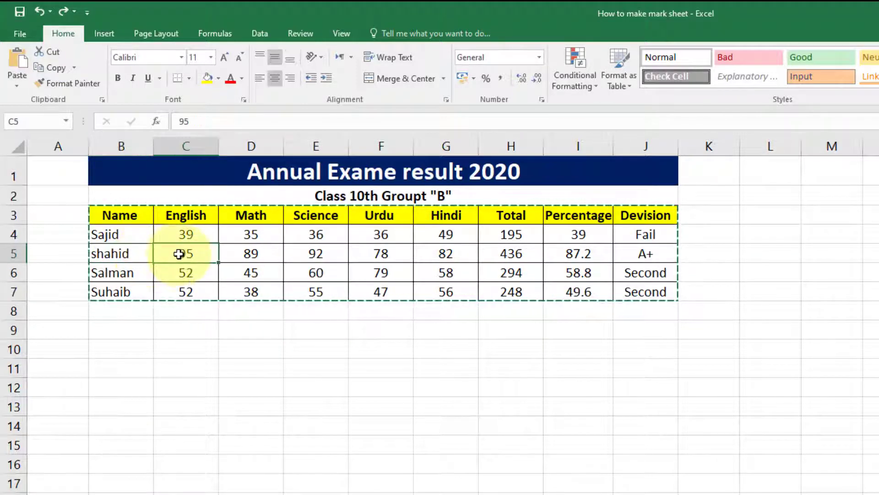
click(232, 250)
click(307, 256)
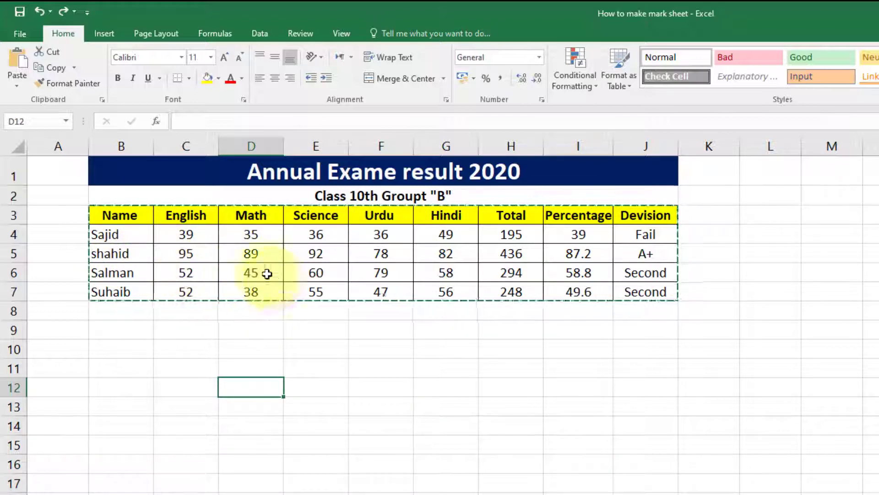
Select the record in row 5 starting at B5, extending the selection one cell at a time across the table.
click(127, 258)
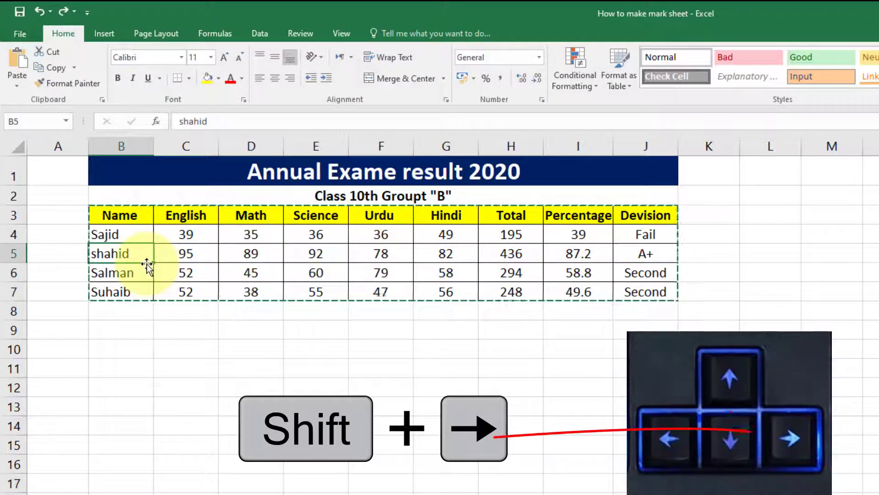
key(shift+Right)
key(shift+Right)
key(shift+Right)
key(shift+Right)
key(shift+Right)
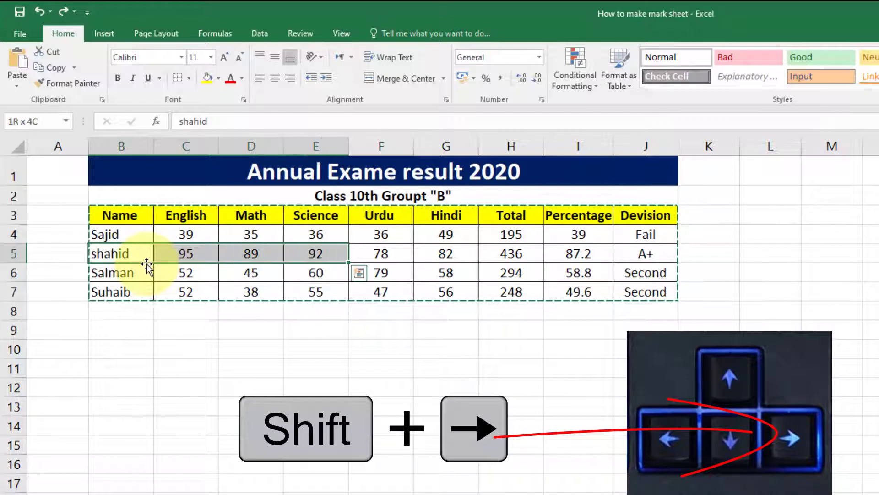
key(shift+Right)
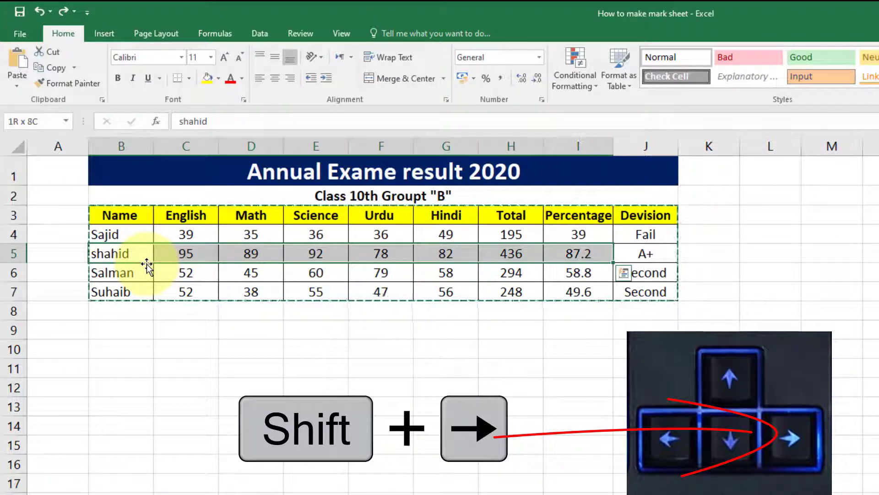
key(shift+Right)
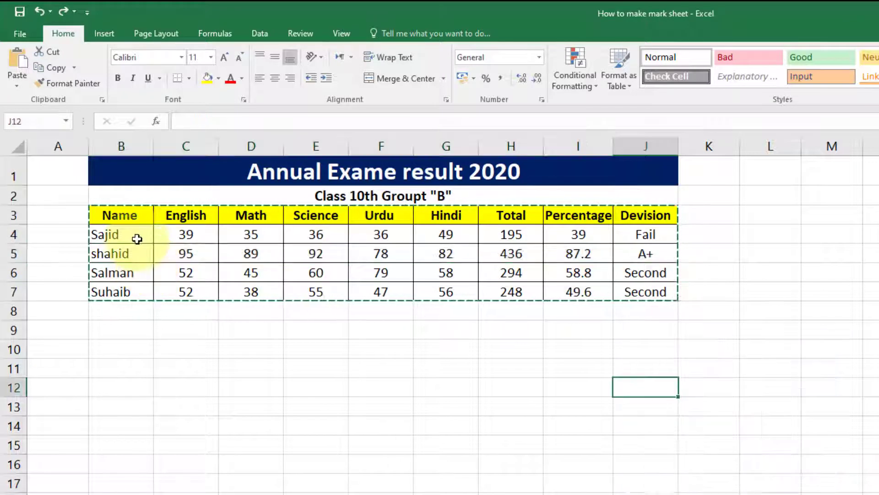
Select the row 5 record from B5 to the table's last filled column in a single extension.
click(133, 240)
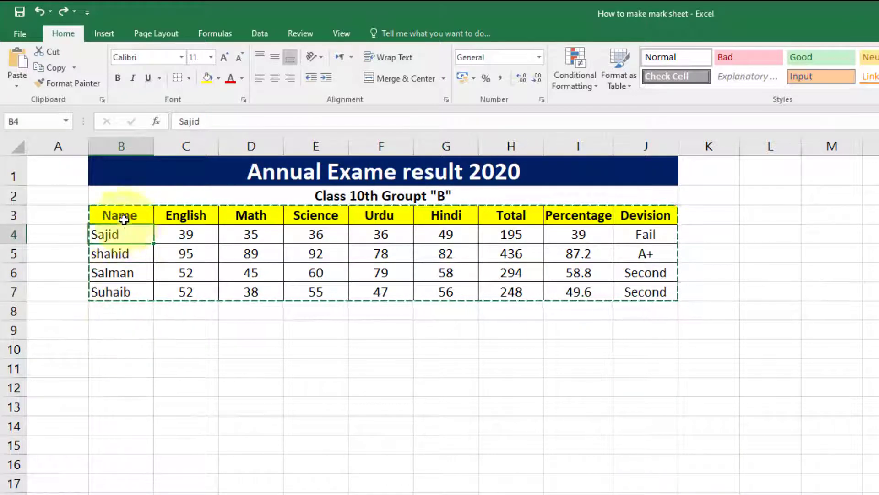
click(118, 254)
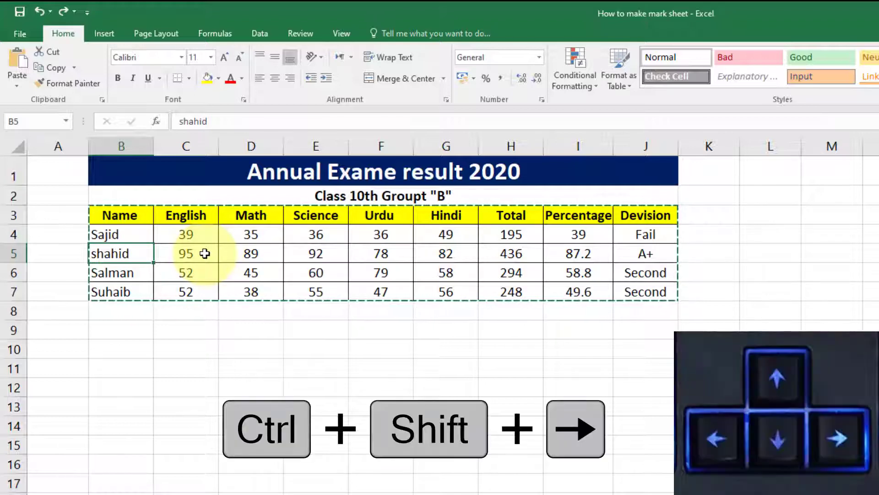
key(ctrl+shift+Right)
click(114, 245)
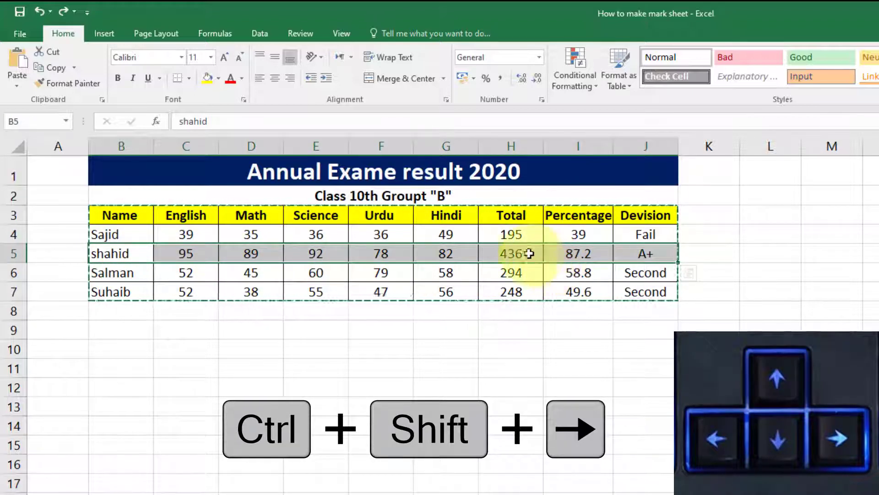
Select the English column from its header in C3 down to the last filled cell in a single extension.
click(251, 233)
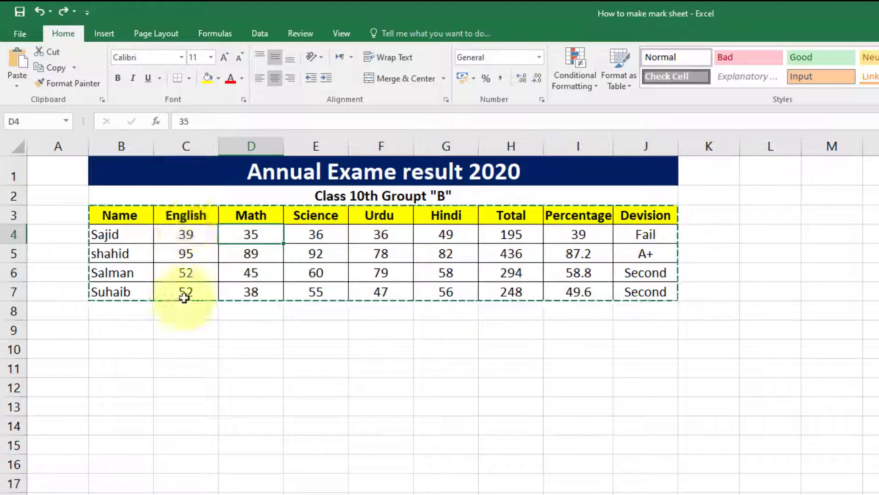
click(186, 218)
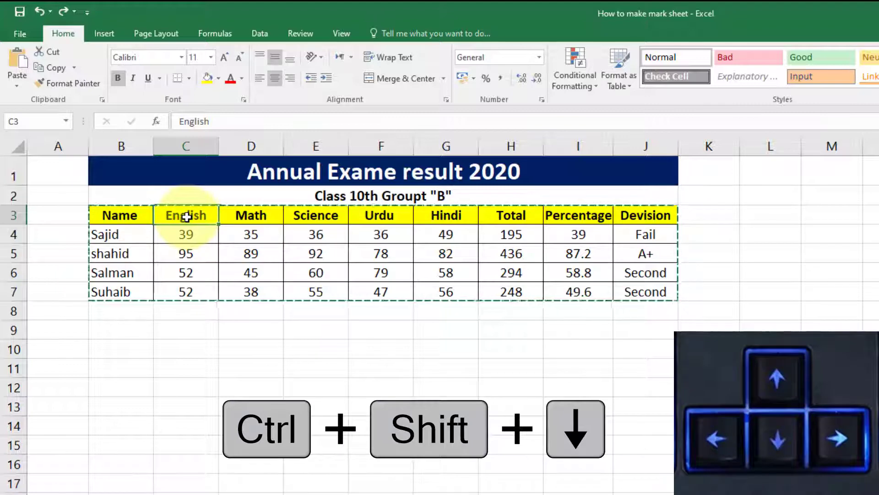
key(ctrl+shift+Down)
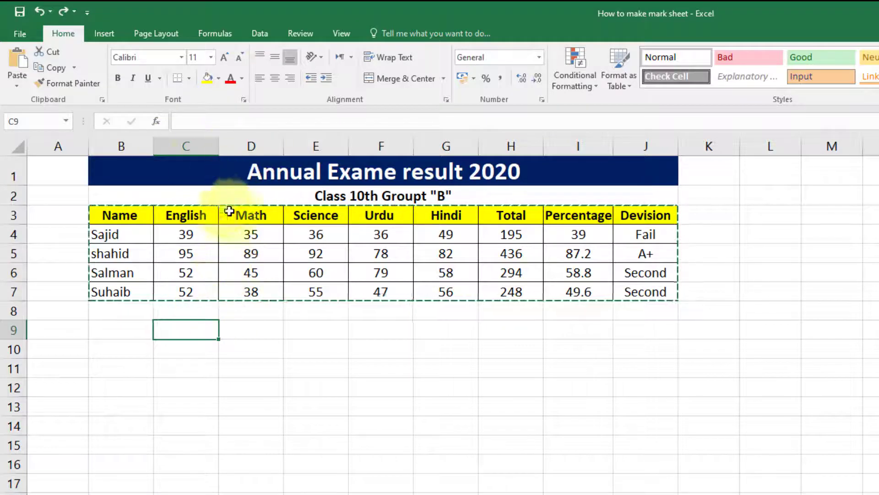
Select the whole of column C and check how far the selection extends below the table.
click(192, 148)
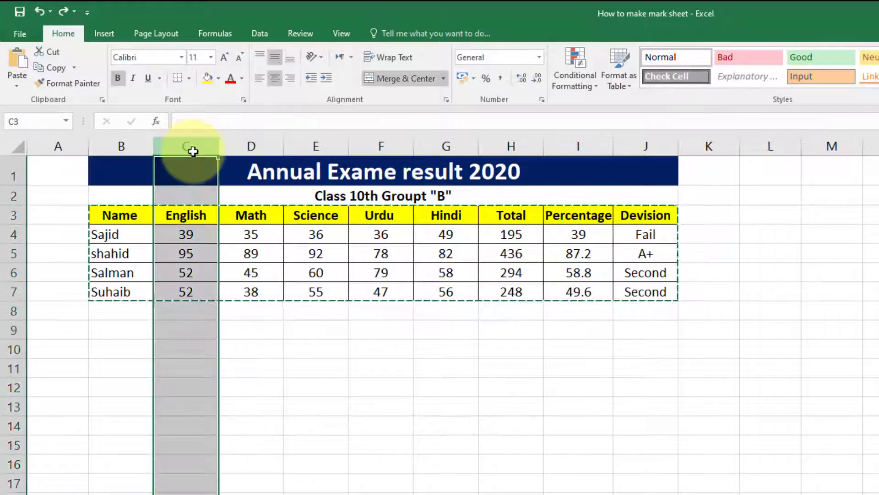
scroll(186, 383, down, 3)
scroll(187, 382, down, 13)
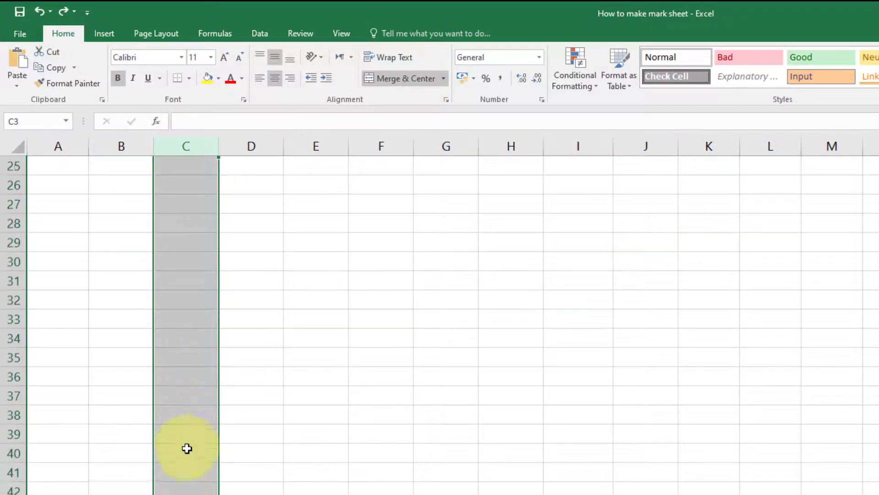
scroll(188, 488, up, 4)
scroll(188, 488, down, 3)
scroll(187, 382, down, 7)
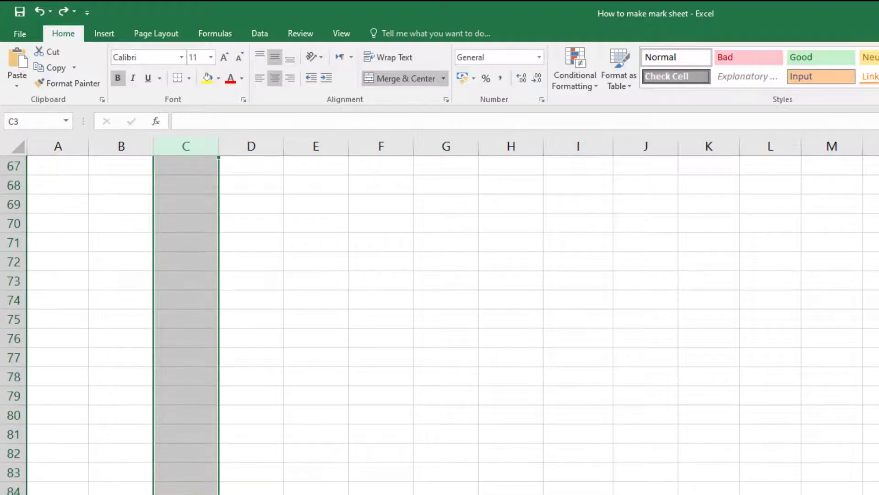
scroll(188, 382, up, 11)
scroll(188, 382, up, 11)
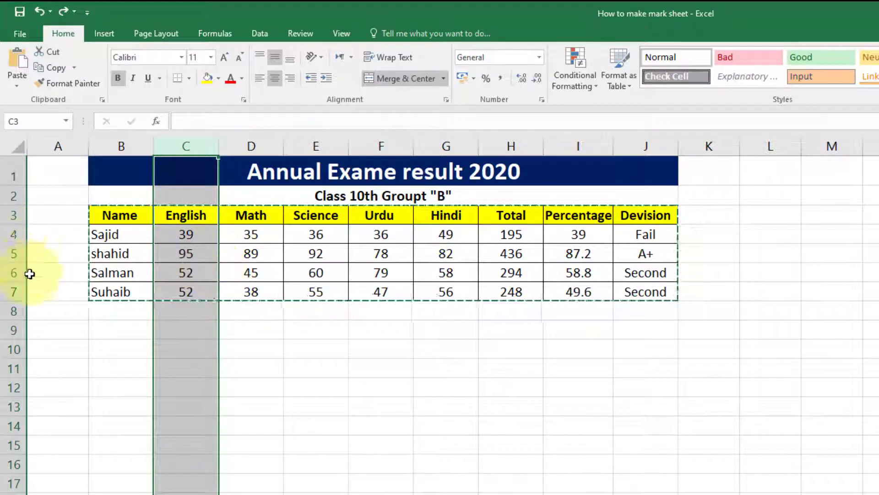
Select the entire row 5, and select only the filled English cells C3:C7 instead.
click(10, 253)
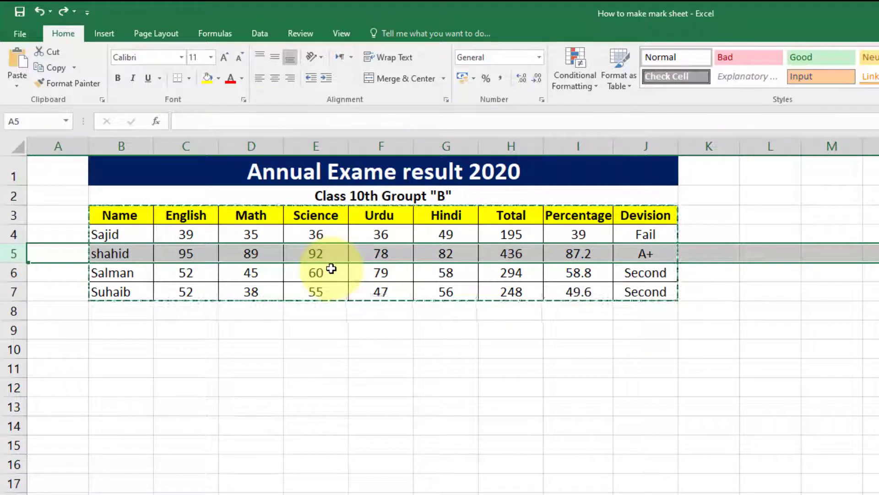
click(193, 217)
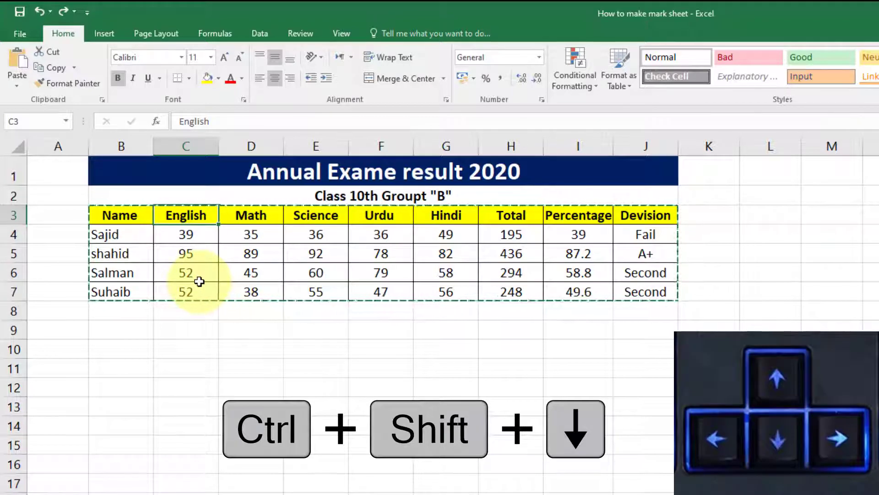
key(ctrl+shift+Down)
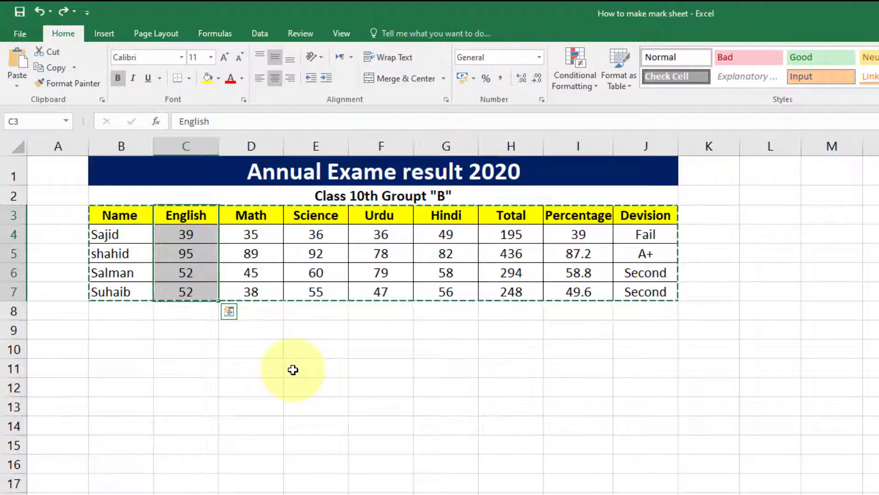
Check which paste options are offered for the empty cell L8.
click(770, 311)
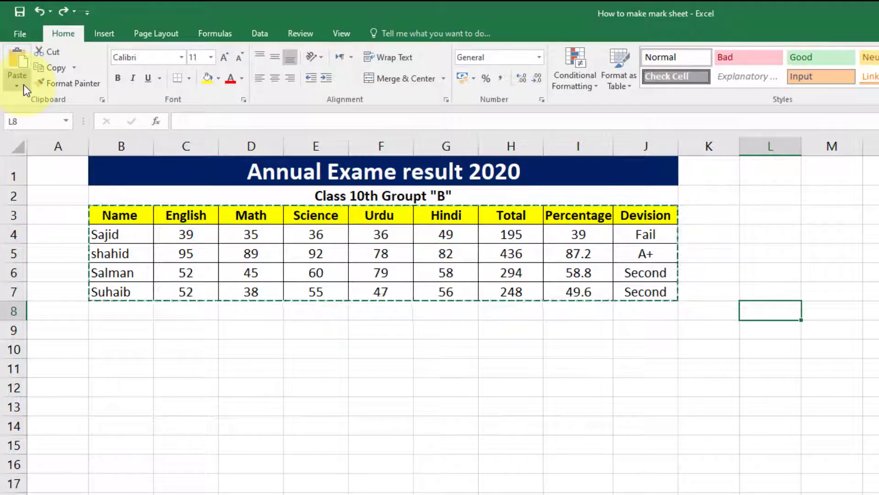
click(20, 88)
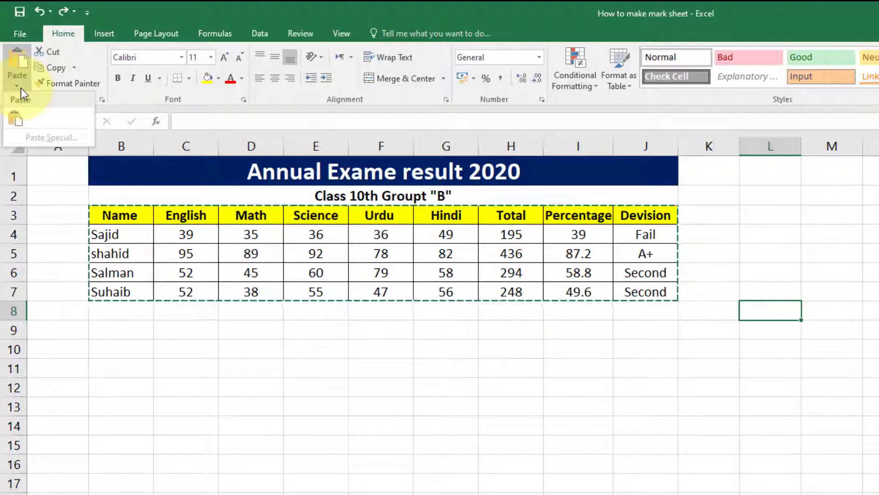
click(169, 261)
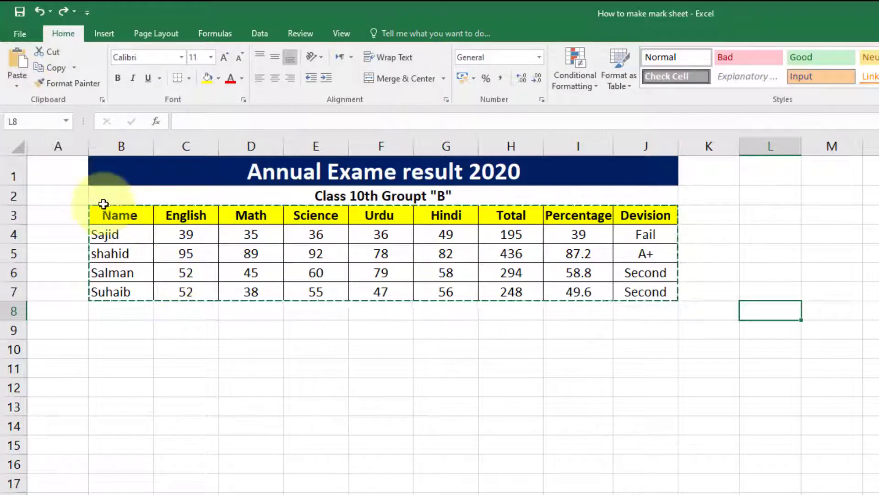
Select the marks table B3:J7 and review the full set of paste options for it.
click(107, 212)
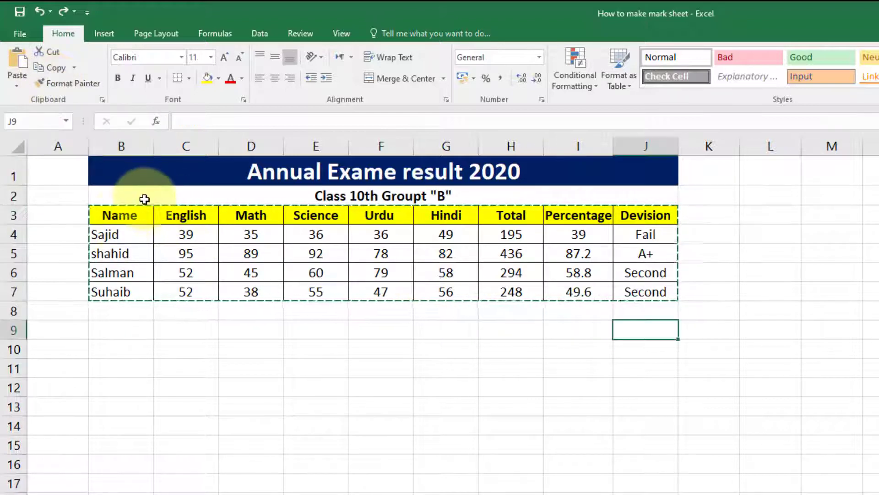
drag(123, 216, 650, 294)
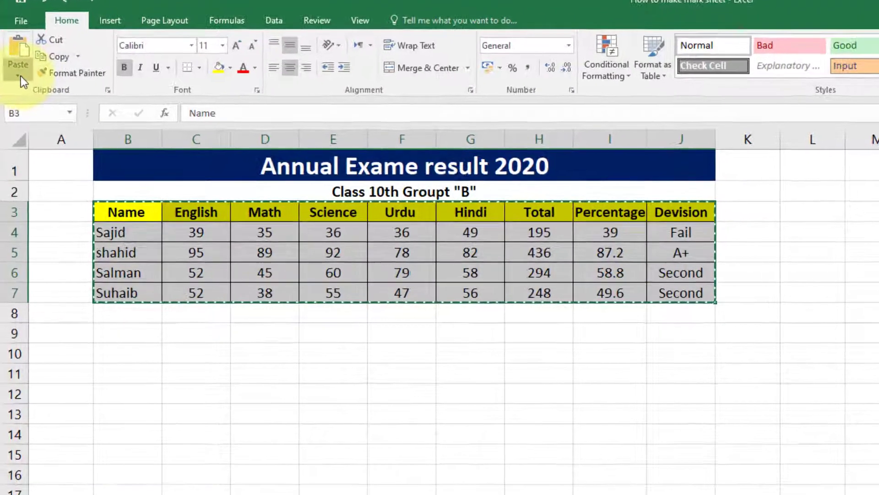
click(17, 85)
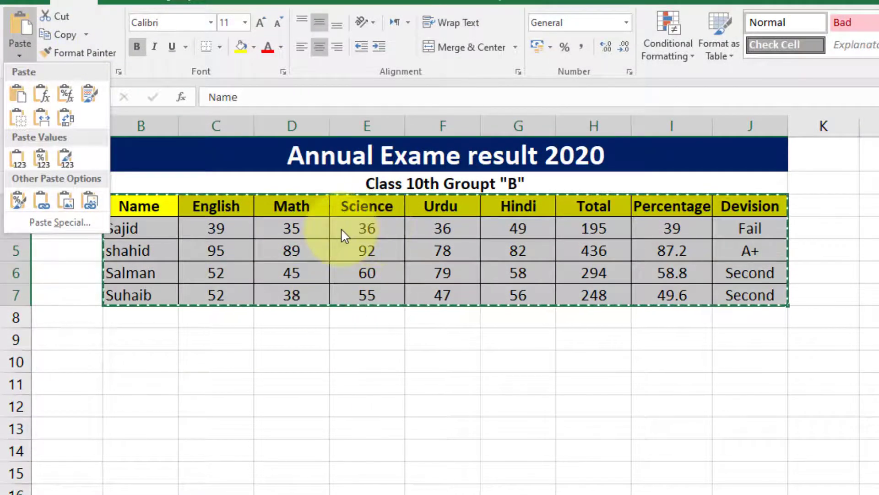
click(134, 341)
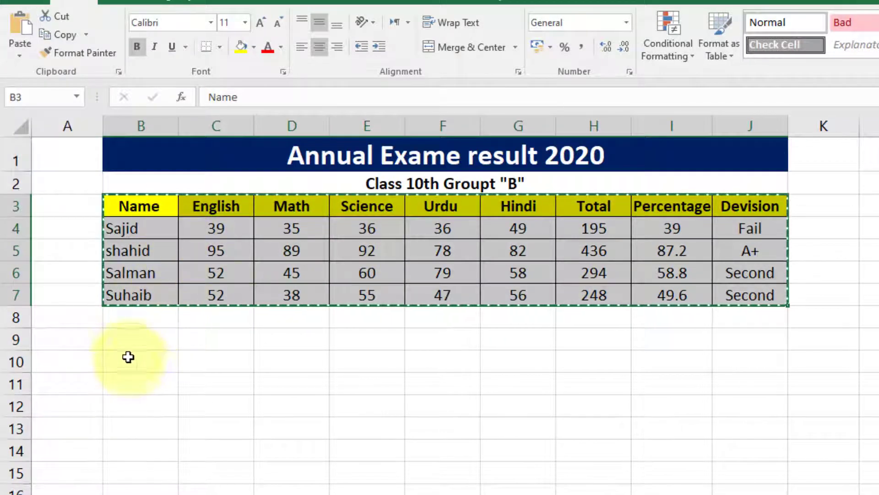
Paste the copied marks table at B9 using the Formulas paste option.
click(128, 342)
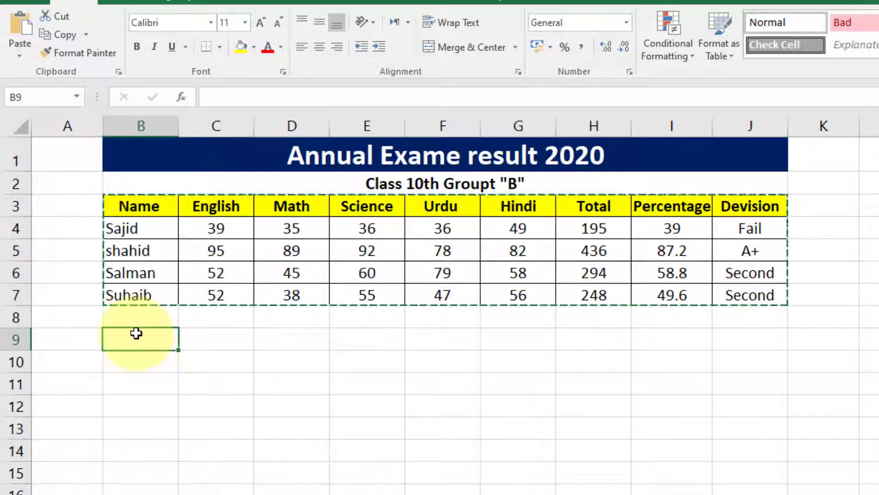
click(21, 58)
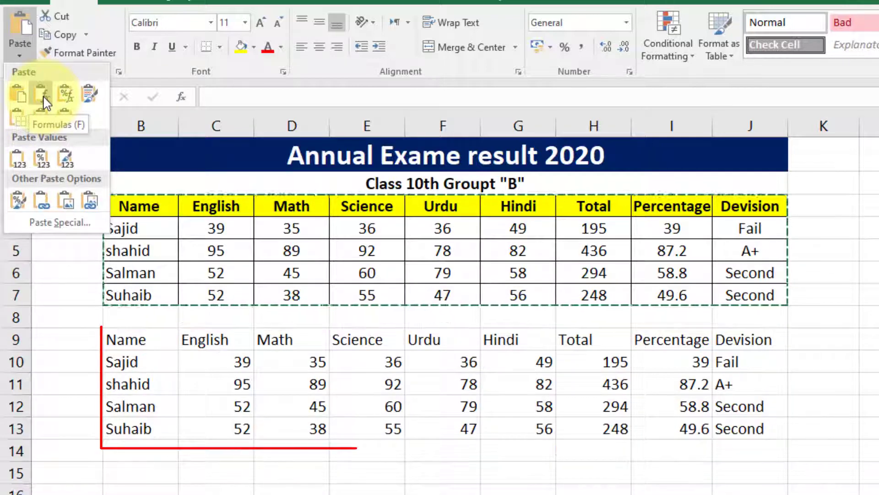
click(45, 101)
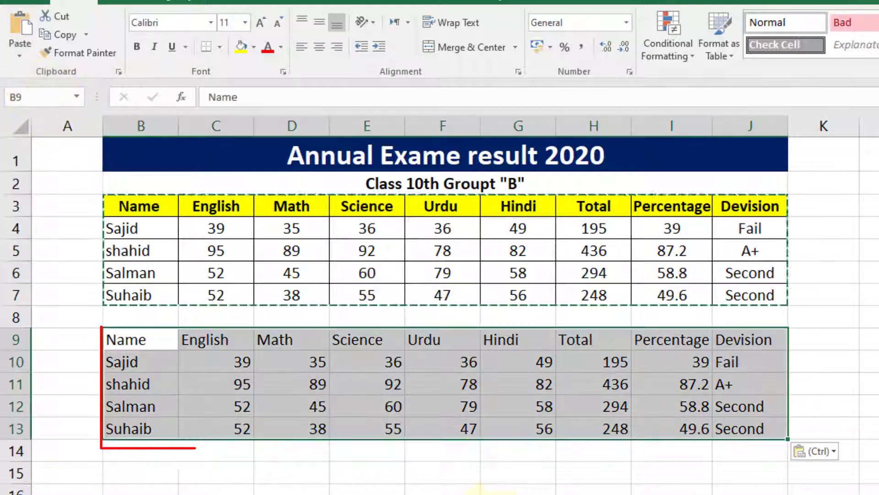
click(323, 436)
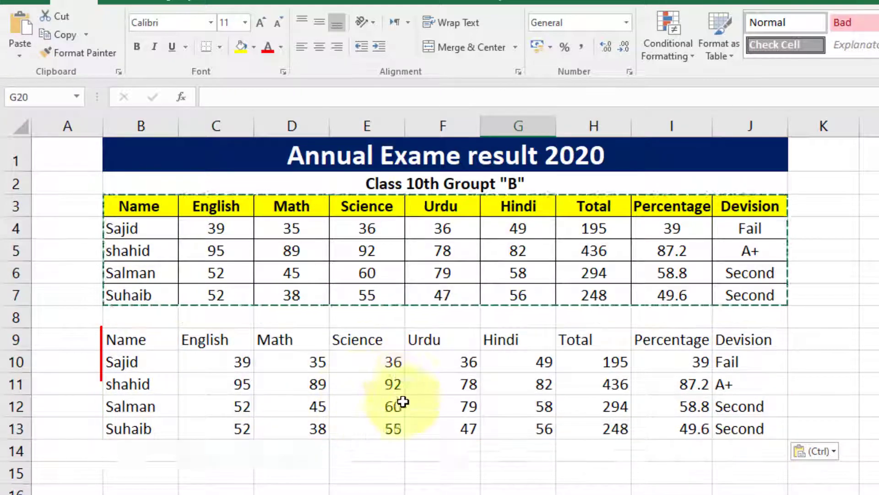
Check the formulas in the pasted Total, Percentage and Devision cells H10, I10 and J10, and review the Formulas paste option.
click(622, 364)
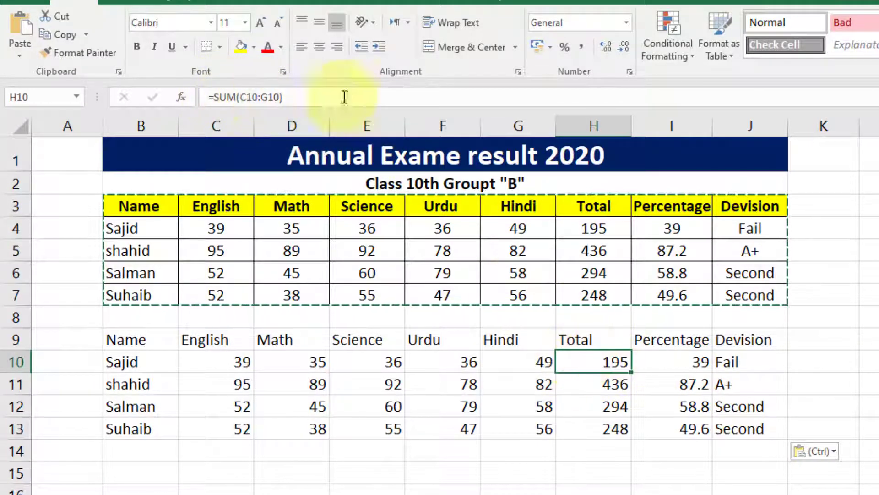
click(685, 359)
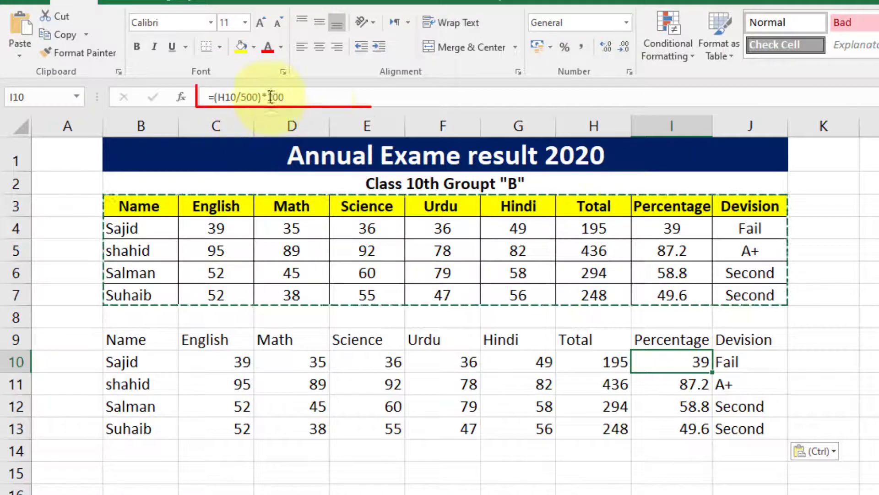
click(744, 341)
click(746, 362)
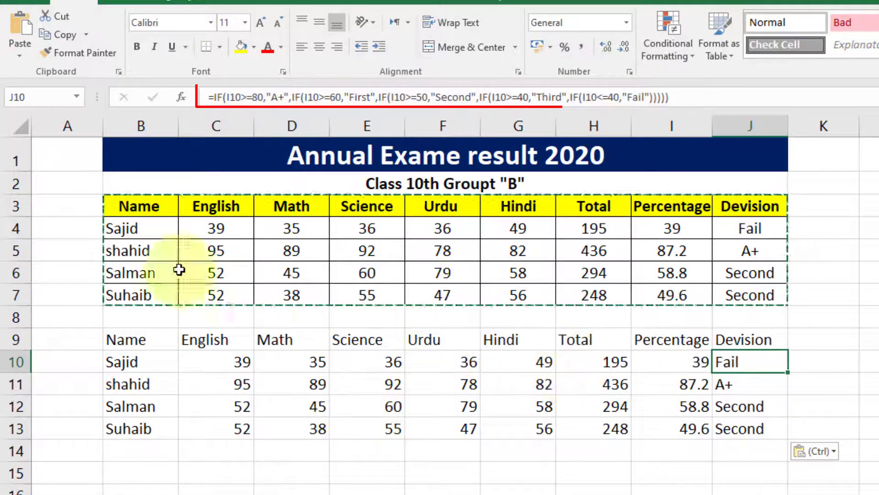
click(19, 54)
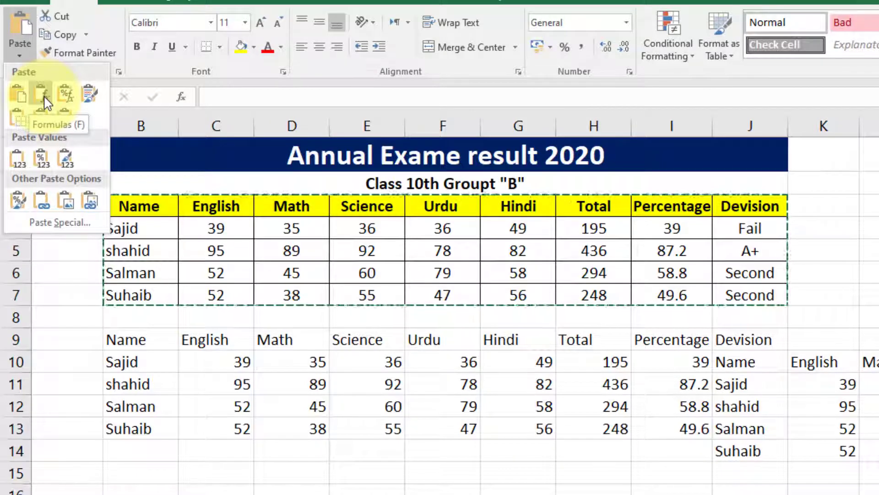
click(273, 363)
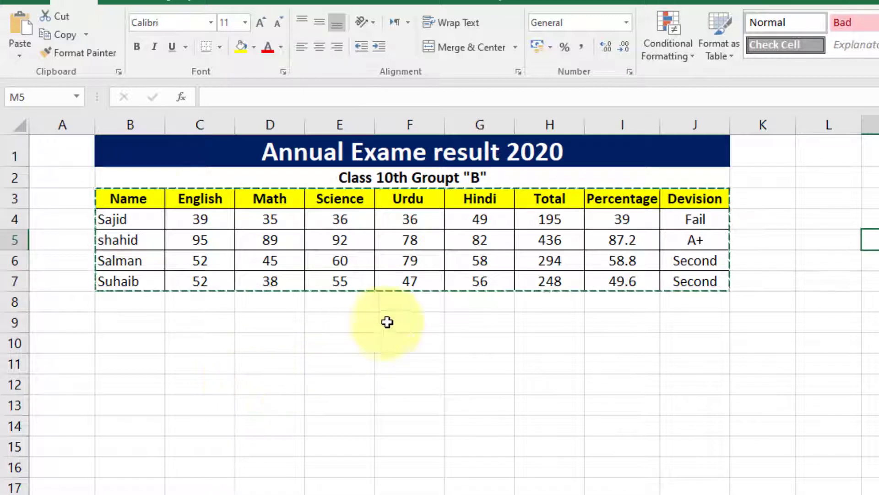
Paste the marks table B3:J7 at B9 using the Formulas & Number Formatting option.
click(118, 197)
drag(254, 223, 691, 285)
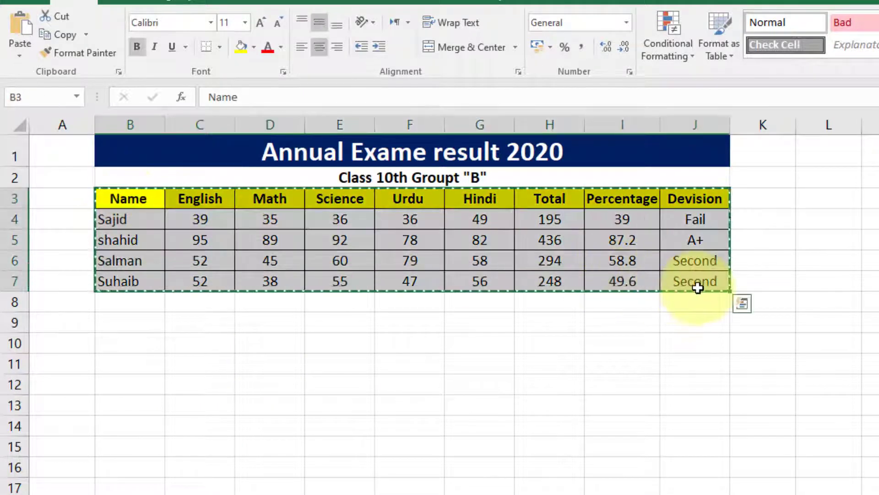
click(18, 57)
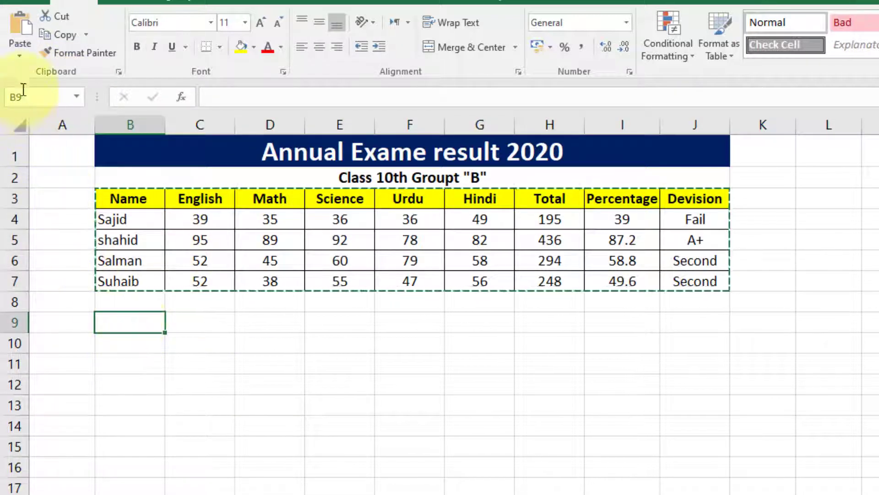
click(17, 57)
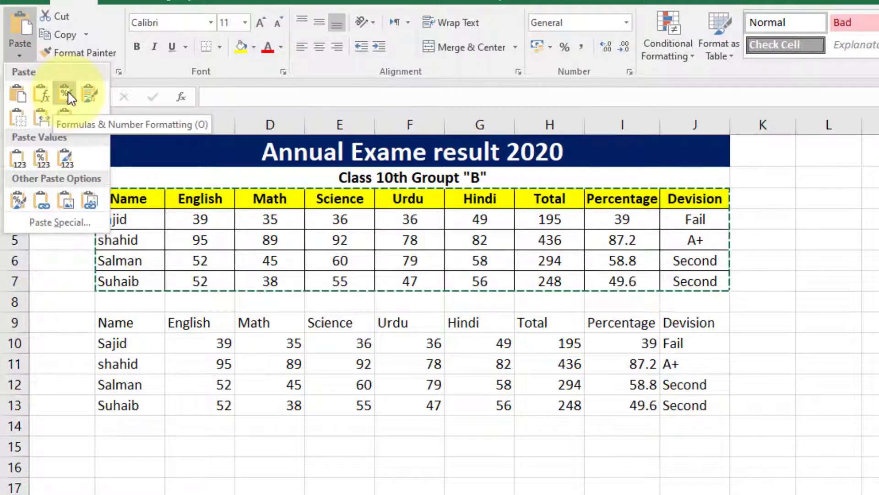
click(68, 94)
Check the formulas in the pasted Percentage cells I12 and I11 and Devision cell J10.
click(635, 380)
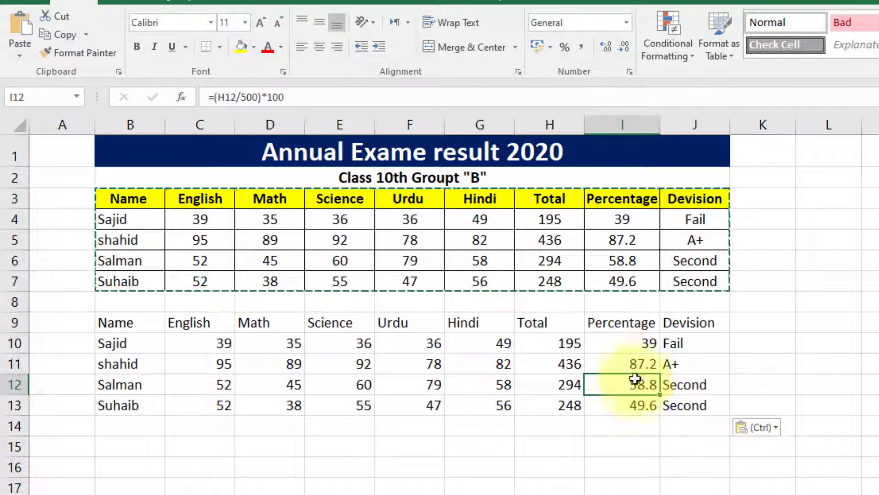
click(634, 363)
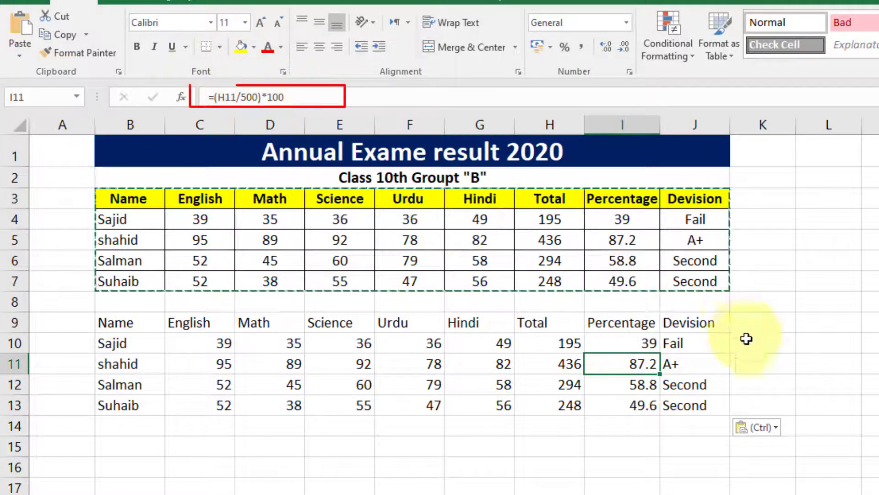
click(689, 343)
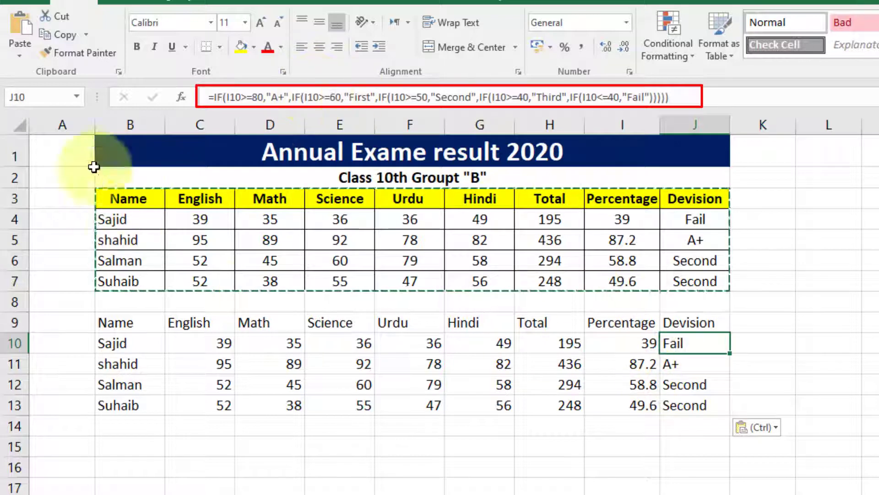
click(20, 52)
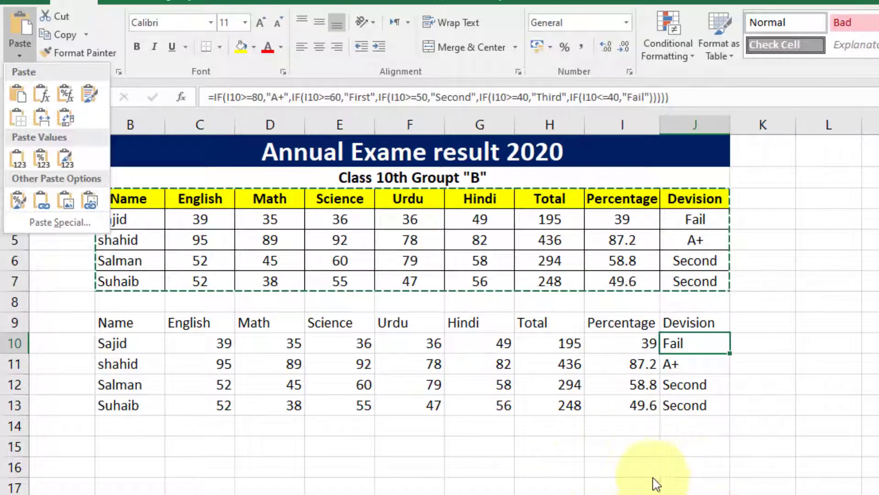
click(373, 456)
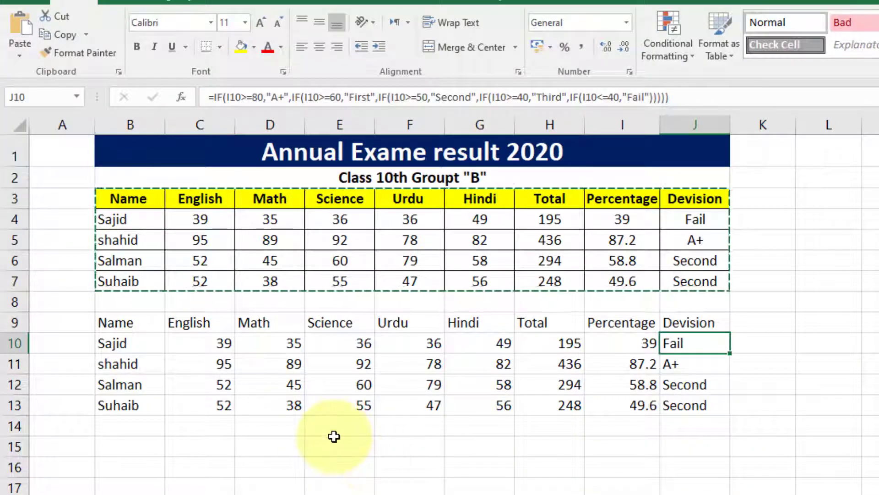
Undo the last paste and paste the marks table at B9 with Keep Source Formatting instead.
key(ctrl+z)
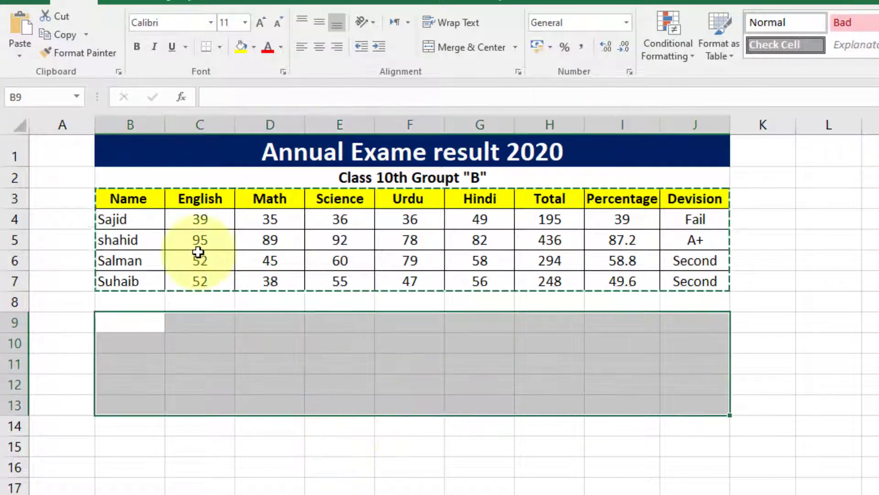
click(19, 51)
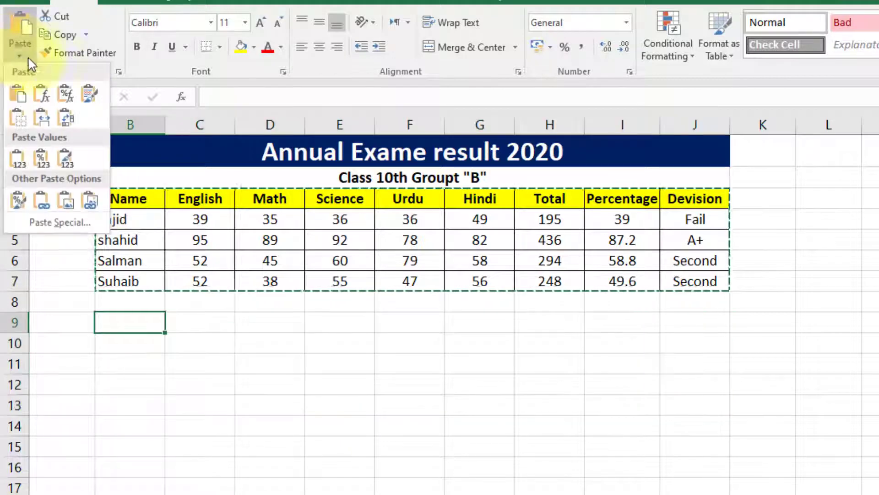
click(87, 96)
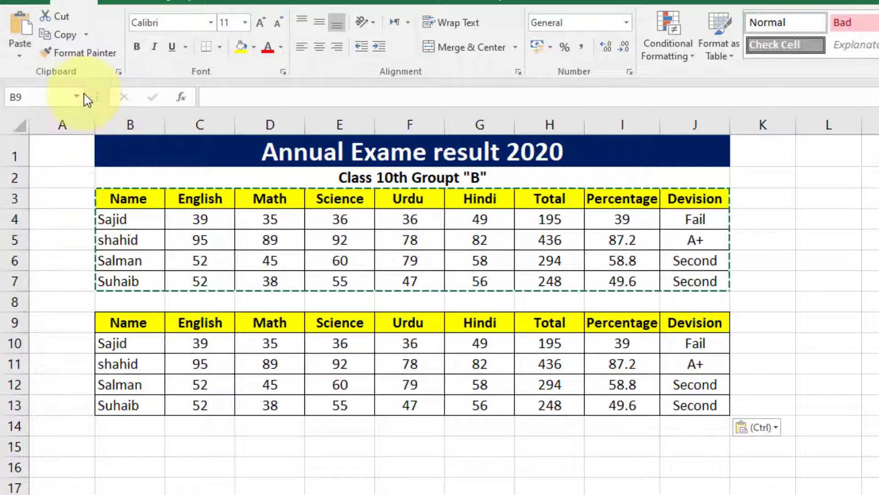
Compare the pasted table with the original and check the formulas in cells I11 and J11.
click(854, 363)
drag(112, 191, 699, 278)
click(640, 356)
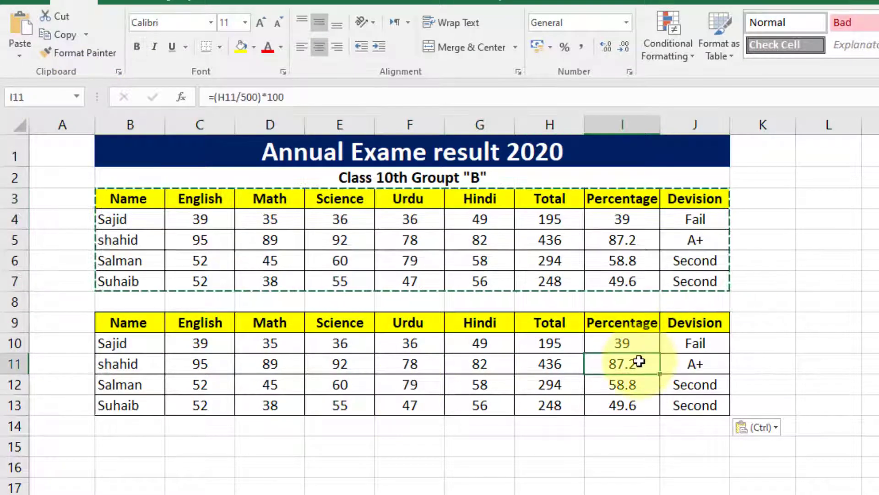
click(691, 363)
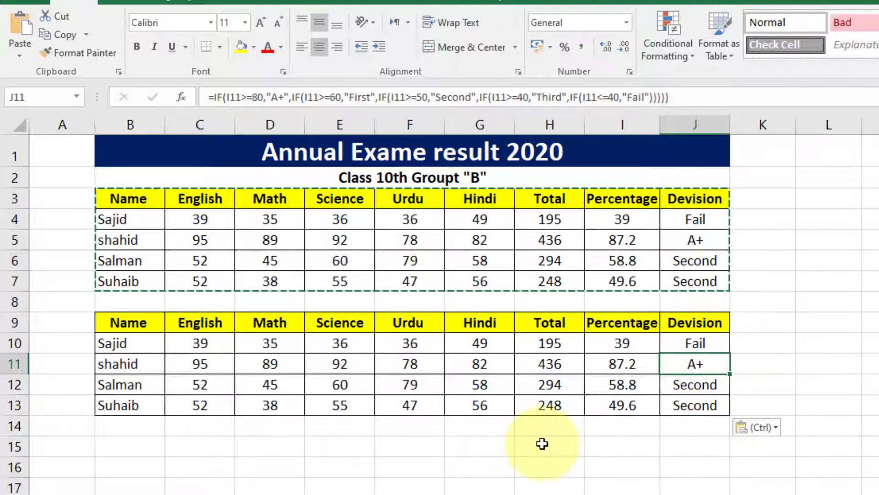
Undo the Keep Source Formatting paste and paste the marks table at B9 with No Borders.
key(ctrl+z)
click(20, 56)
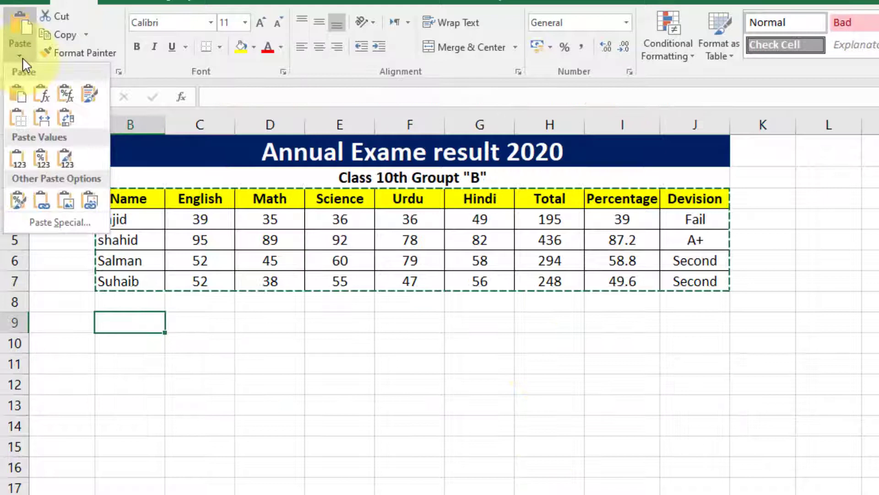
click(20, 121)
click(403, 489)
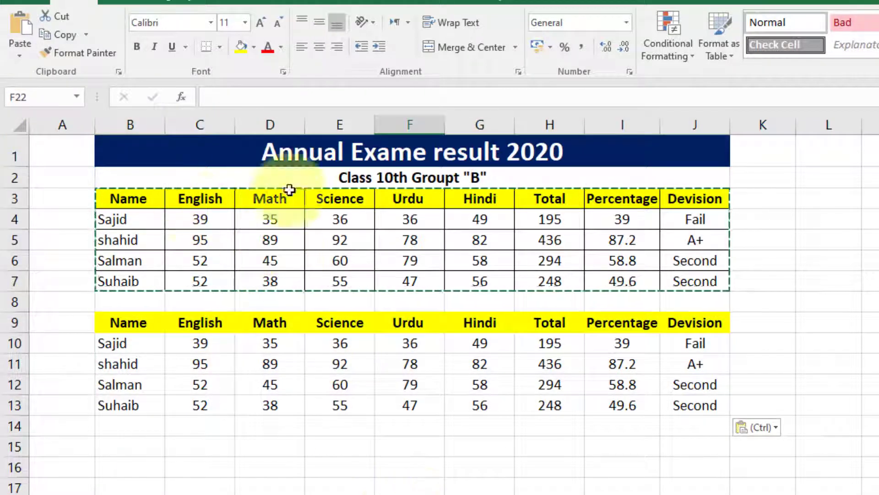
Check the formulas in the borderless copy's Percentage cell I11 and Total cells H10 and H12.
click(614, 361)
click(553, 350)
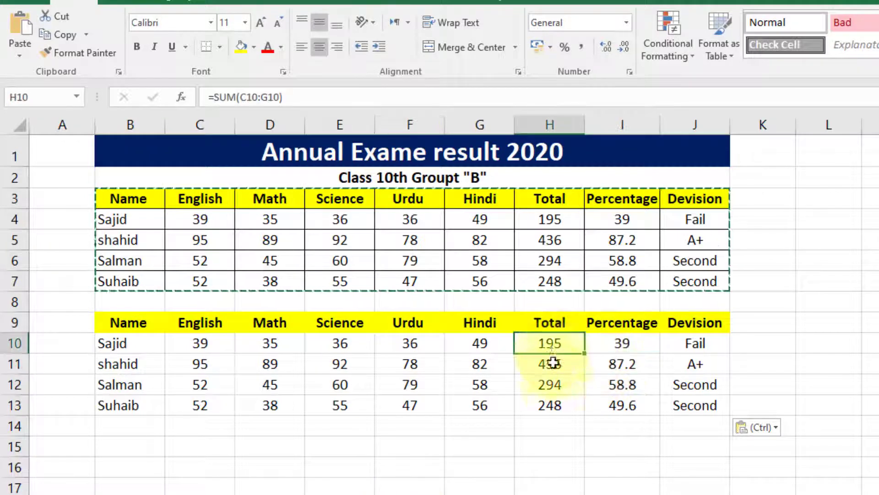
click(550, 384)
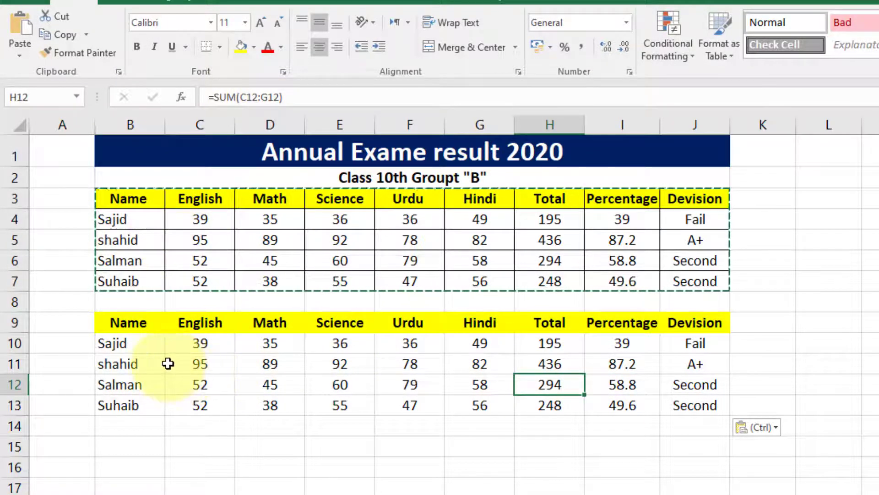
Preview the Keep Source Formatting paste without applying it, and copy the marks table B3:J7 again.
click(21, 56)
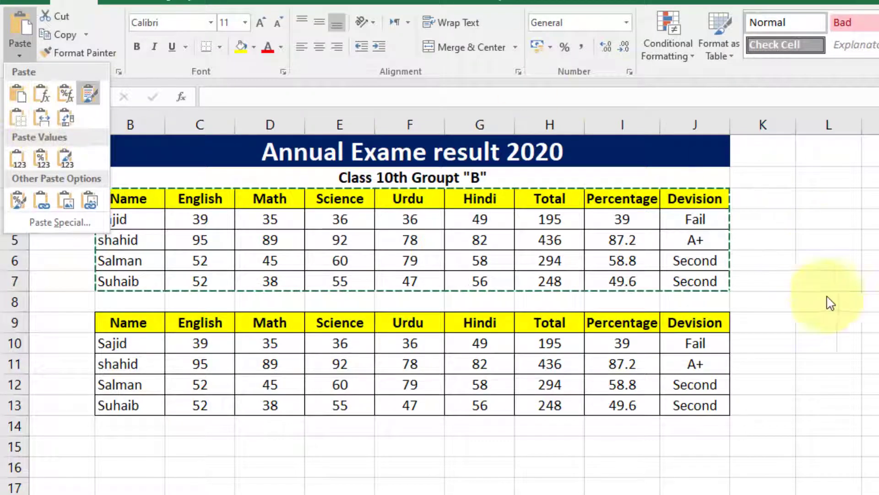
key(Escape)
drag(114, 196, 673, 290)
key(ctrl+c)
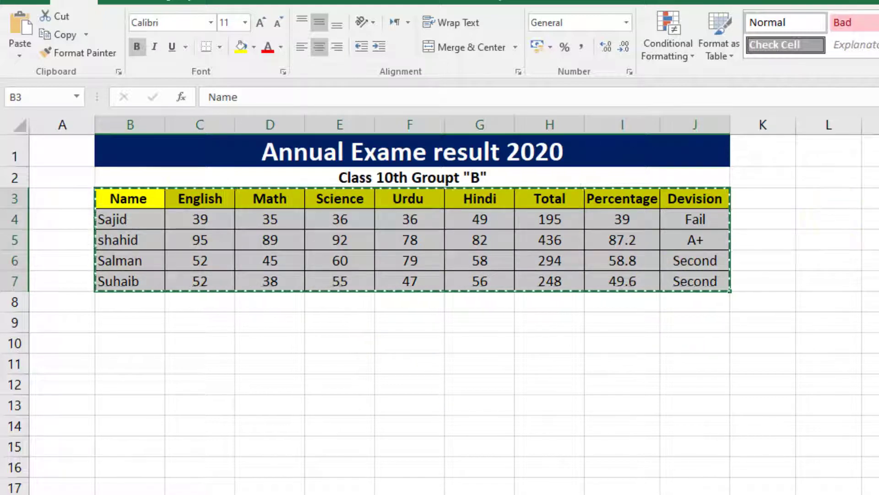
Paste the copied marks table at cell P1 and view the pasted copy.
click(878, 151)
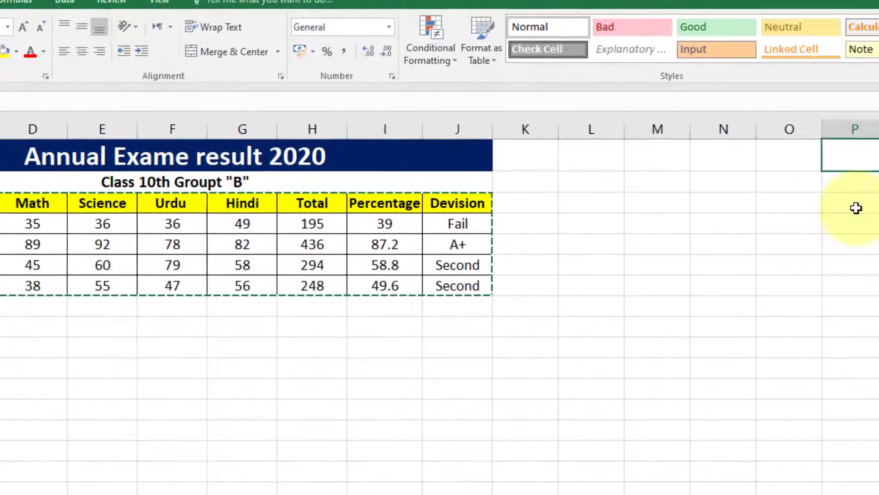
key(ctrl+v)
click(503, 393)
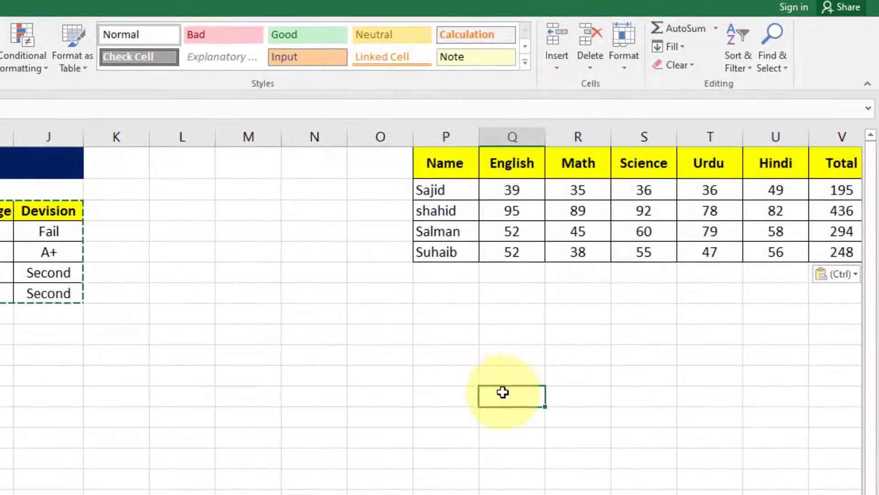
scroll(502, 392, right, 3)
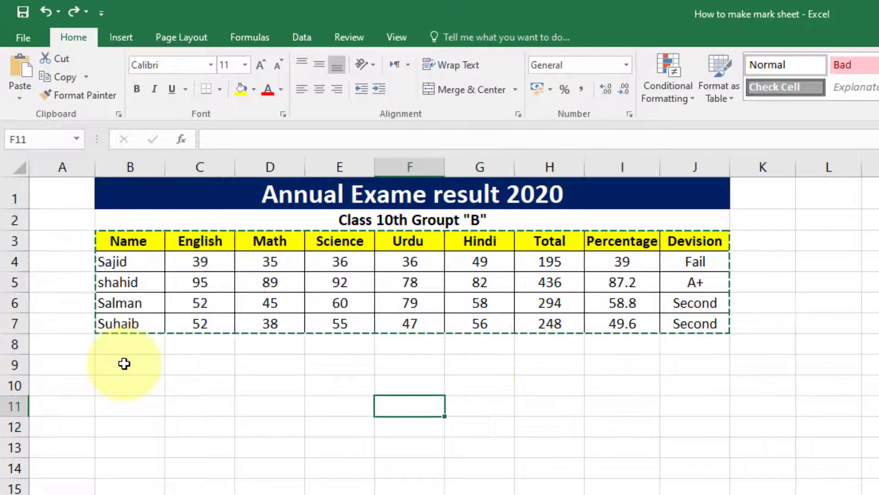
Preview the Transpose paste of the marks table at B9 without applying it.
click(125, 364)
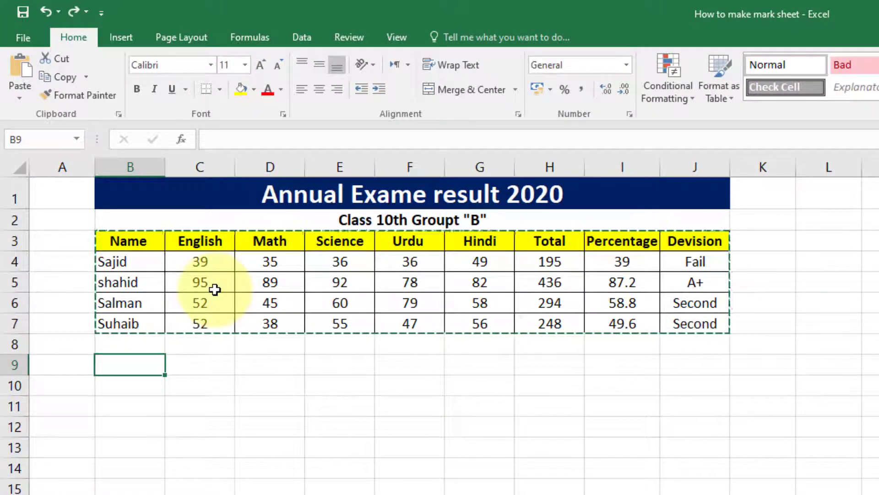
click(17, 98)
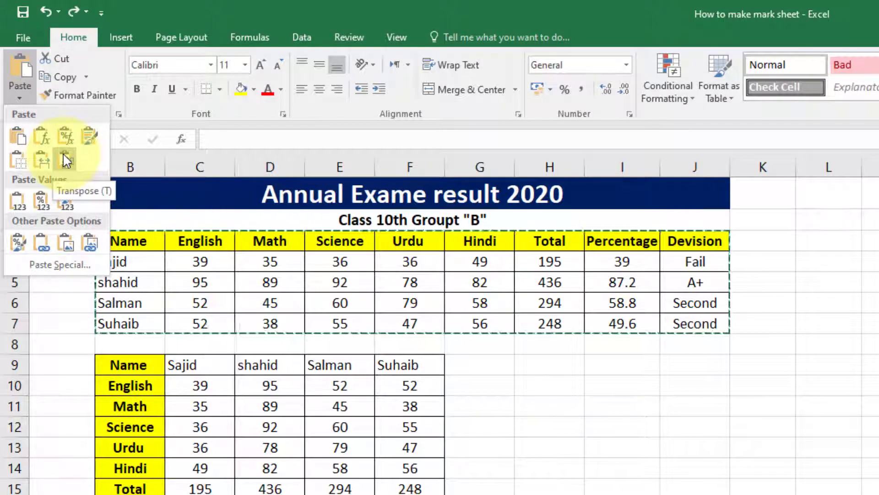
key(Escape)
Copy the student rows B4:J7 without the headers and paste them transposed at B9.
click(108, 264)
drag(108, 264, 692, 316)
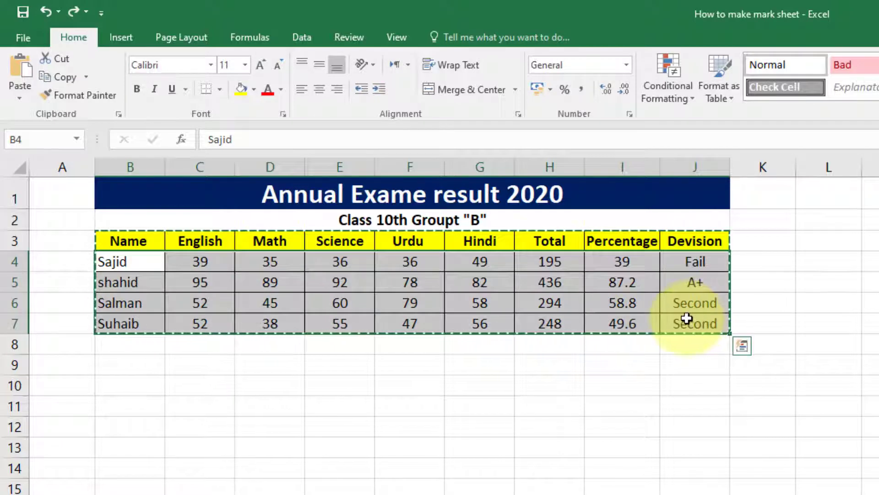
key(ctrl+c)
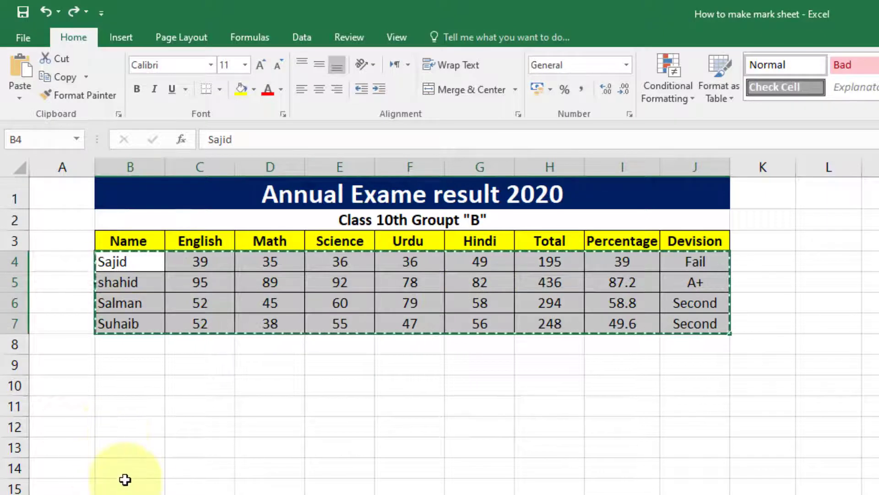
click(130, 366)
click(17, 100)
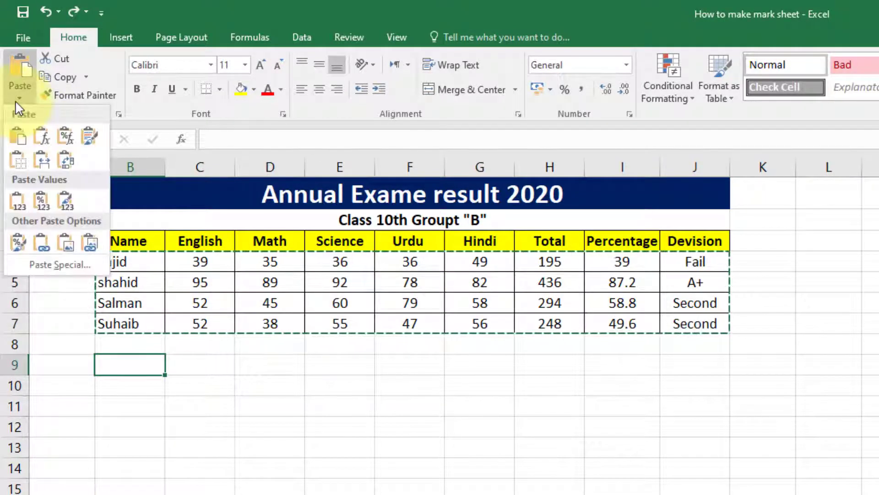
click(65, 157)
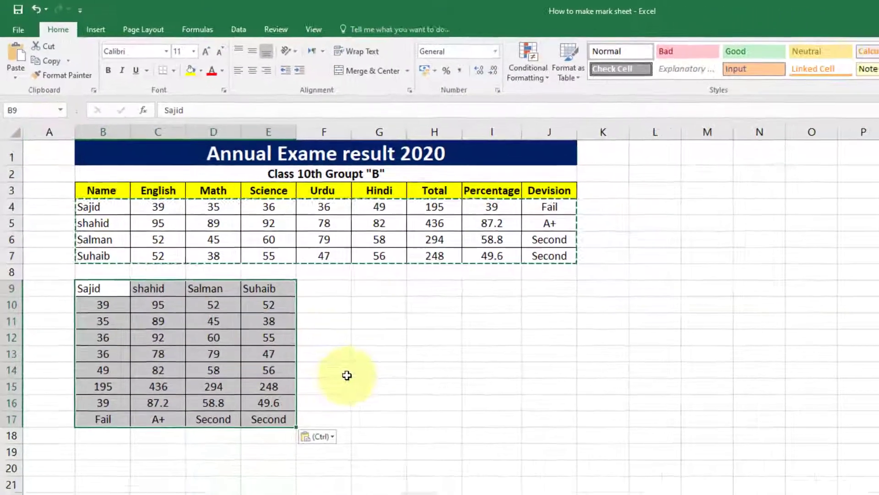
Check the formulas in the transposed copy's cells B15, B16 and B17.
click(366, 420)
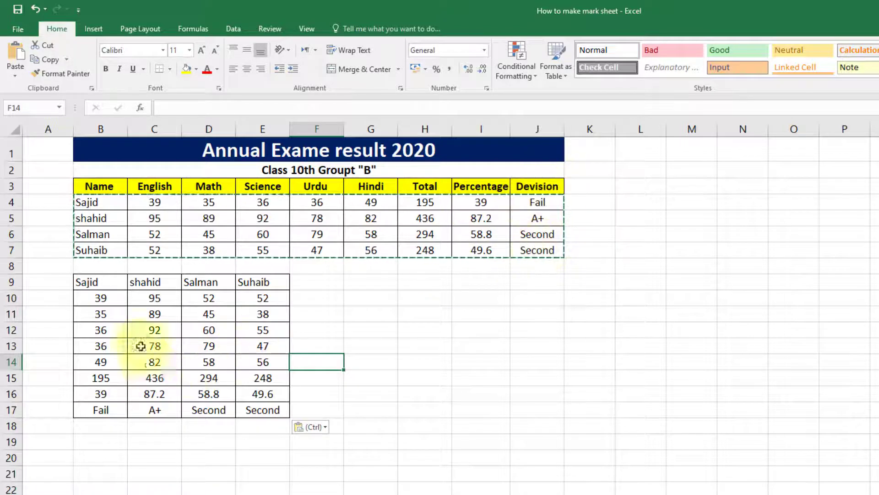
click(90, 377)
click(92, 394)
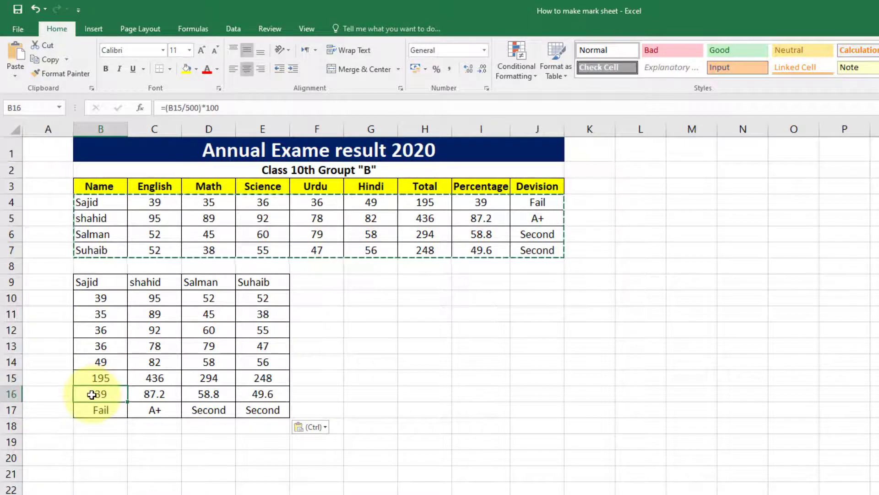
click(101, 415)
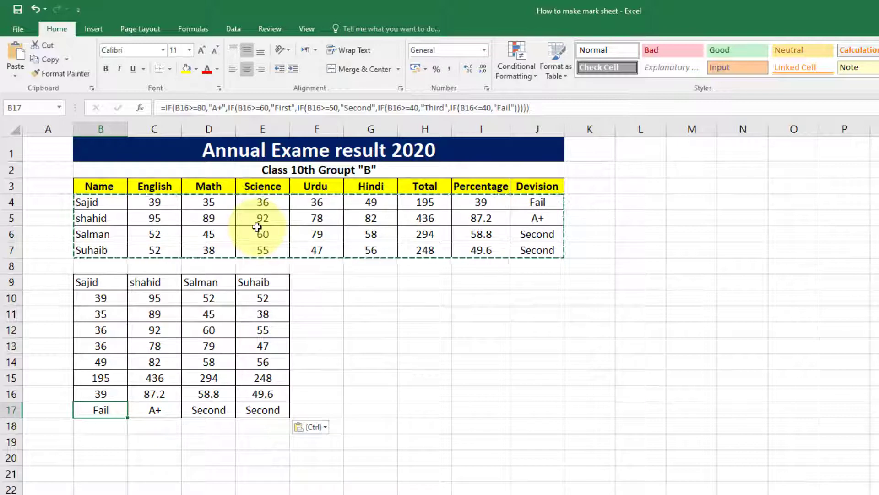
Undo the transposed paste and copy the full marks table B3:J7 again, with B9 as the destination.
click(16, 77)
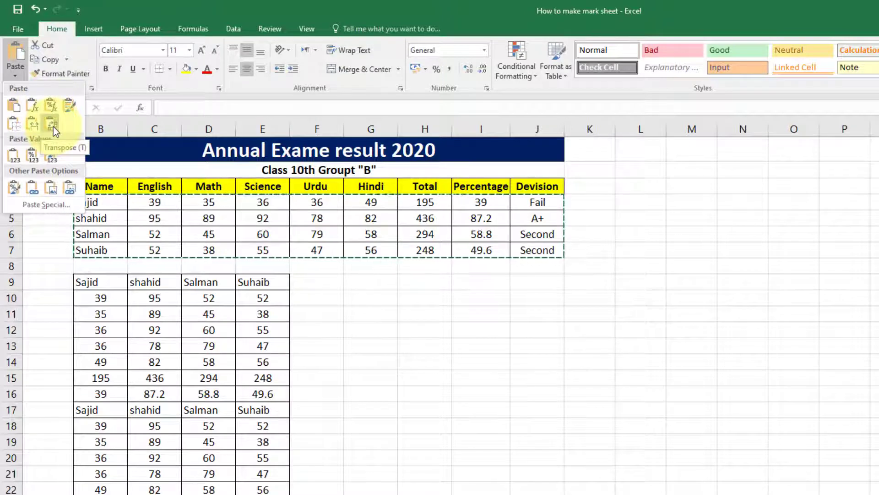
click(12, 77)
key(ctrl+z)
click(12, 77)
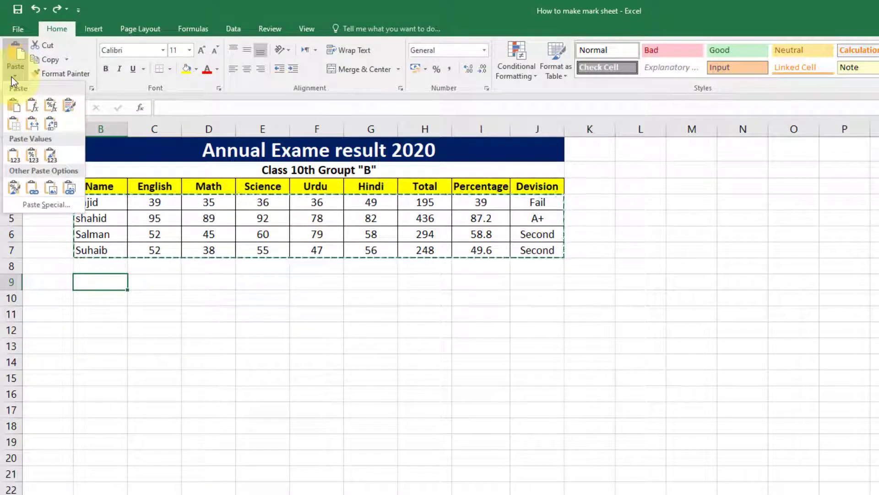
click(98, 281)
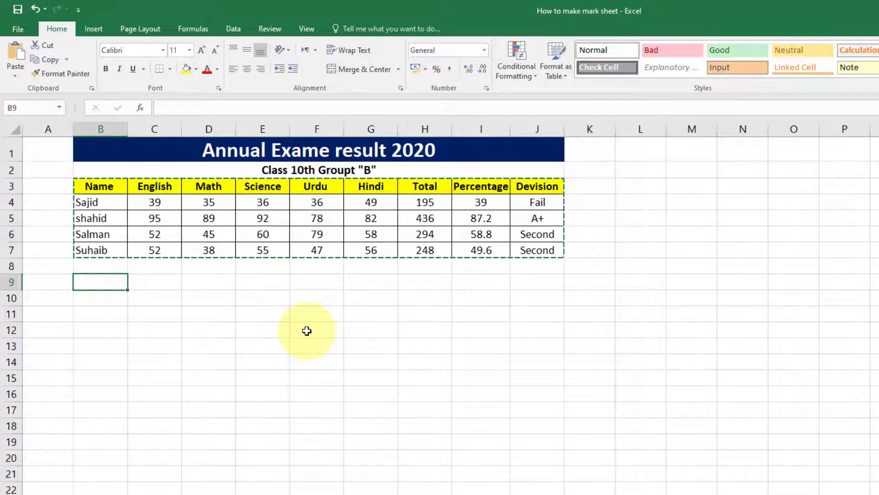
Paste the marks table at B9 as Values only.
click(16, 75)
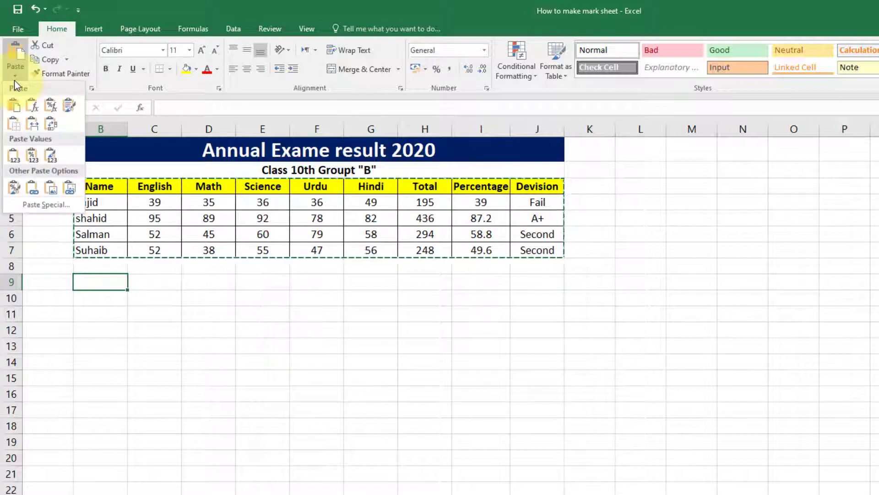
click(17, 155)
click(447, 455)
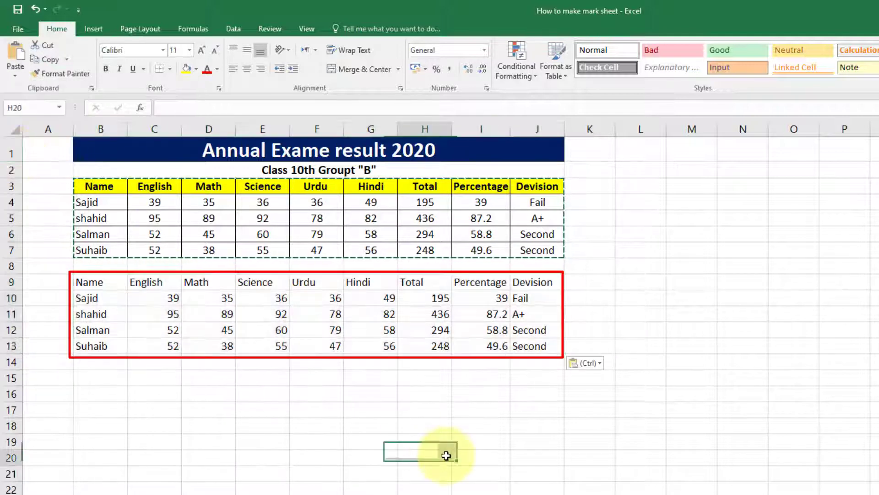
Check whether cells I11 and H10 of the values-only copy hold formulas, and select the copy B9:J13.
click(487, 315)
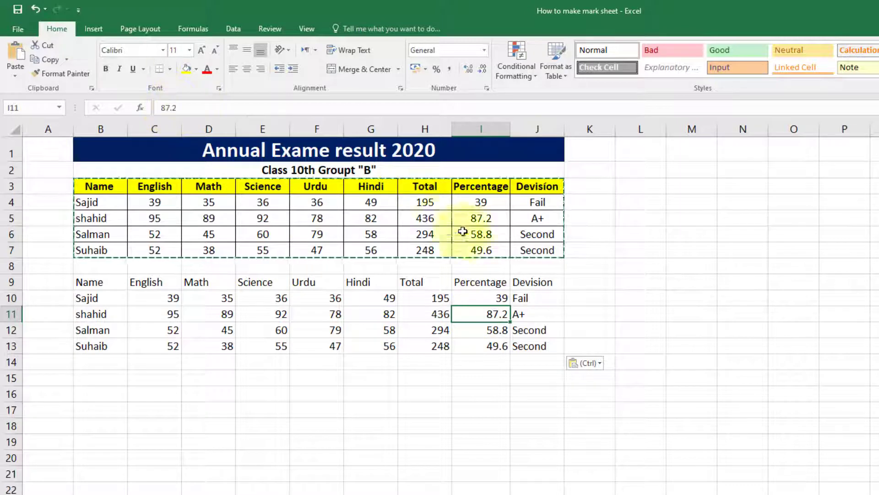
click(419, 296)
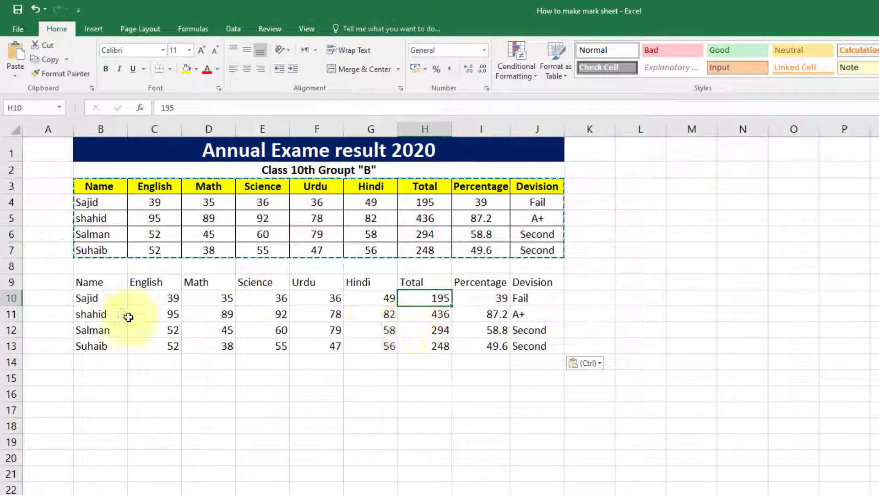
drag(87, 282, 561, 349)
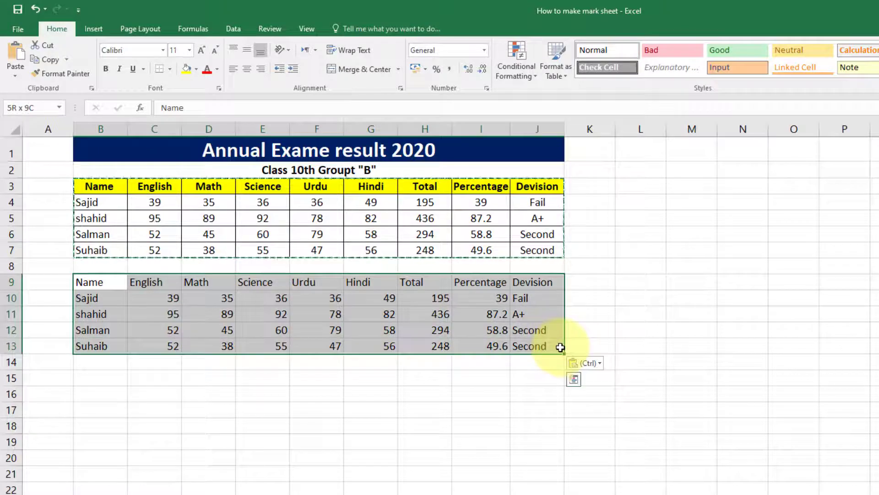
Undo the Values paste and paste the marks table at B9 with Values & Source Formatting.
click(15, 71)
click(15, 156)
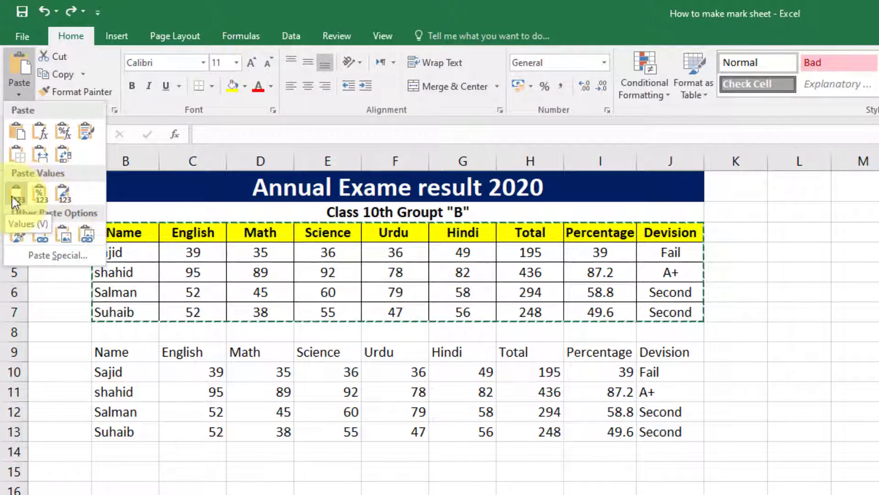
click(59, 194)
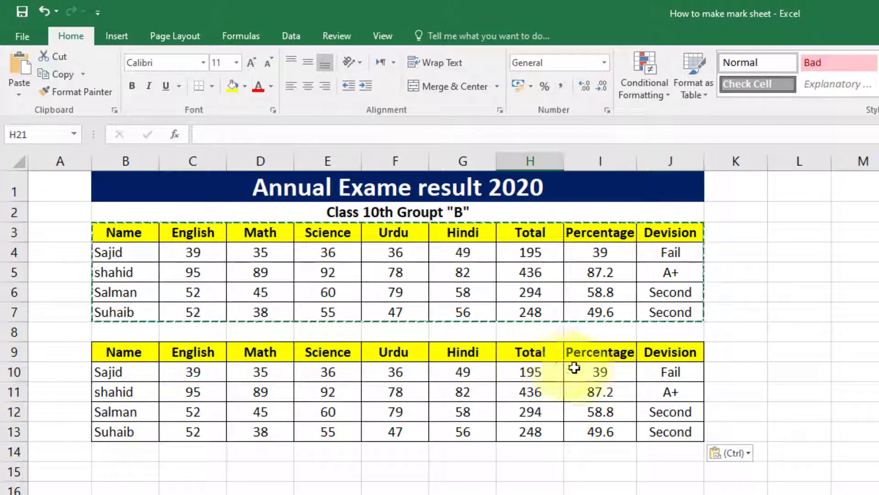
Check the contents of Percentage cell I10 and Devision cells J11 and J12 in the formatted values copy.
click(625, 373)
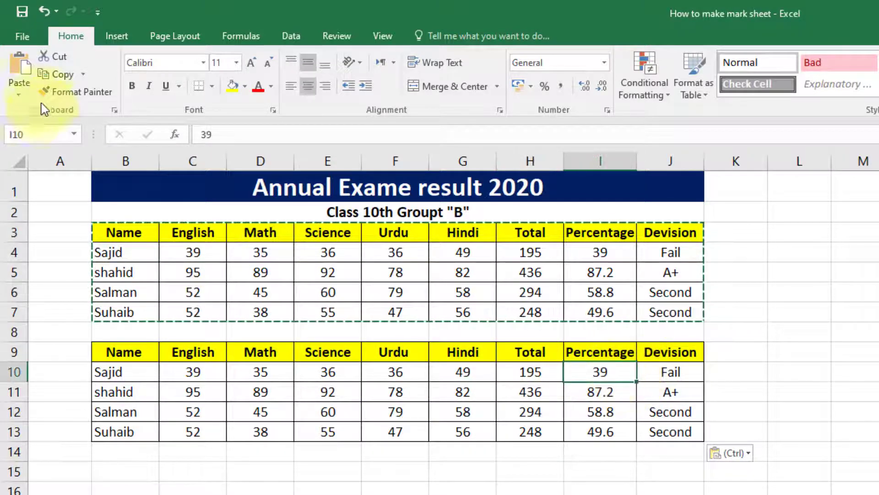
click(684, 386)
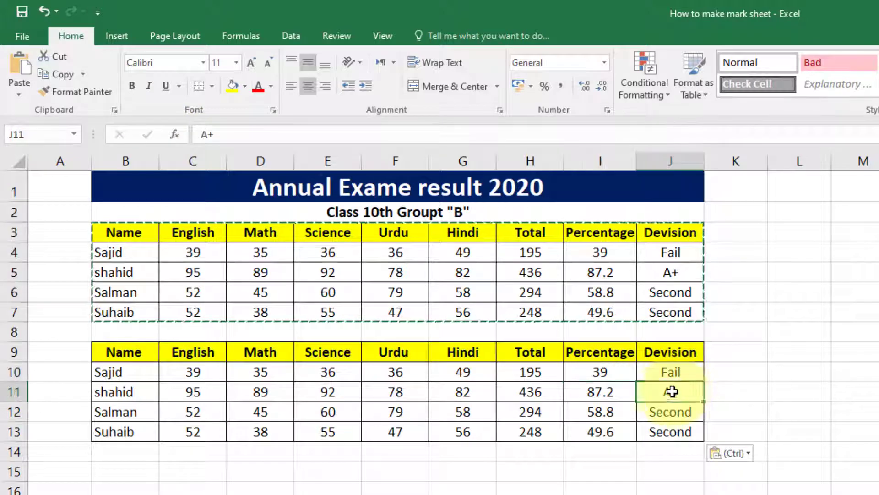
click(677, 416)
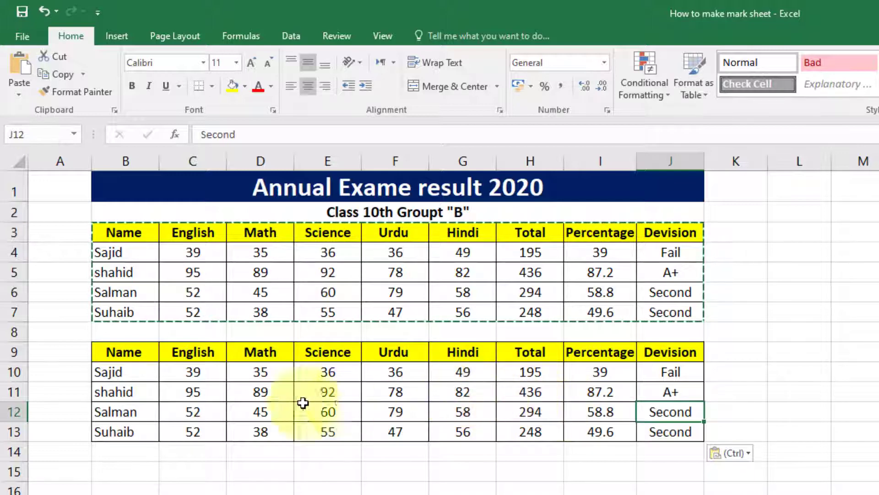
Undo the Values & Source Formatting paste and review the other paste options without applying one.
click(15, 95)
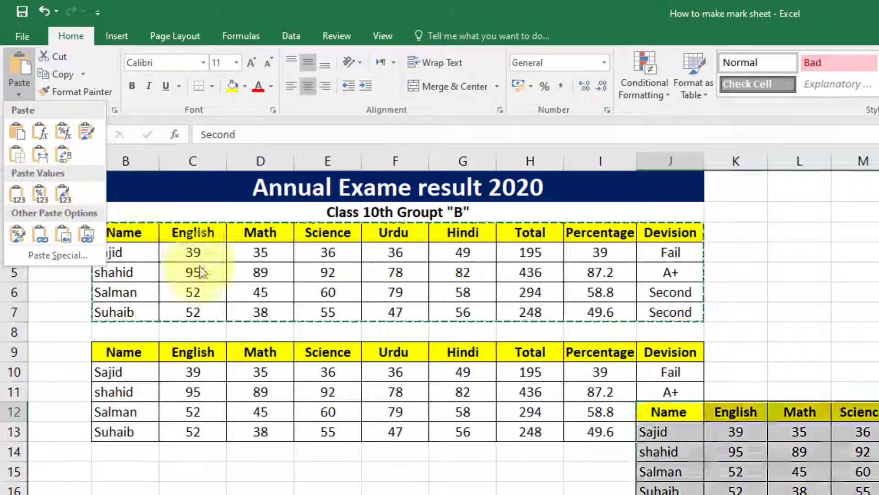
key(ctrl+z)
click(19, 95)
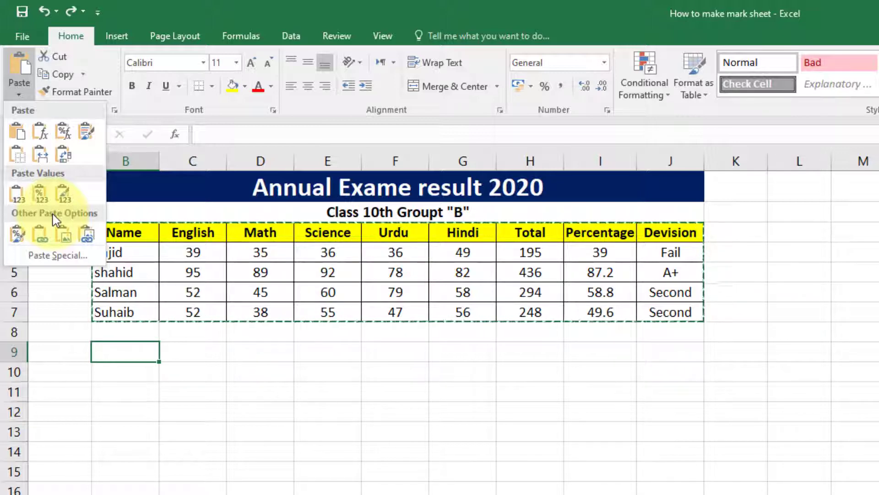
key(Escape)
Copy the whole result sheet B1:J7 including its titles and paste only its formatting at B10.
drag(123, 186, 609, 314)
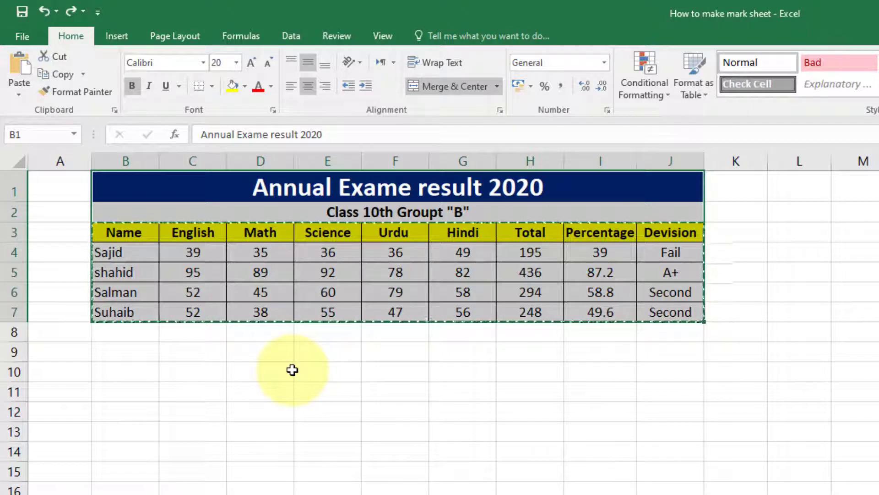
click(125, 366)
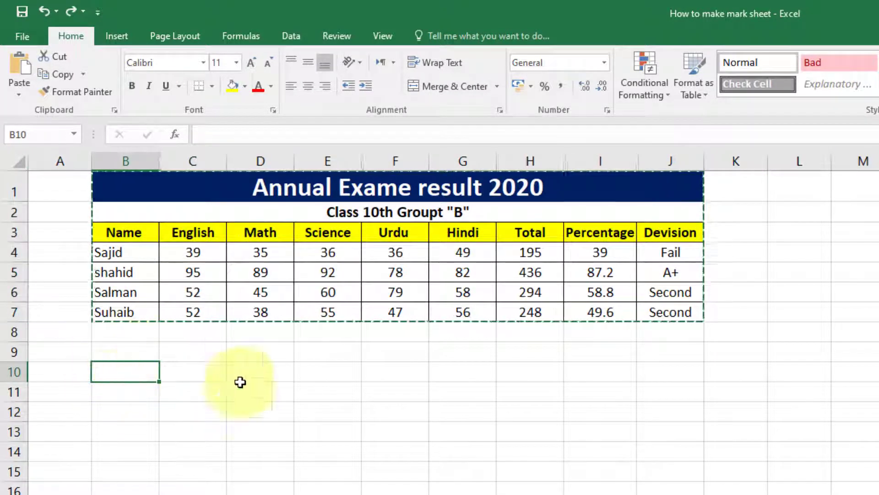
click(26, 94)
click(26, 226)
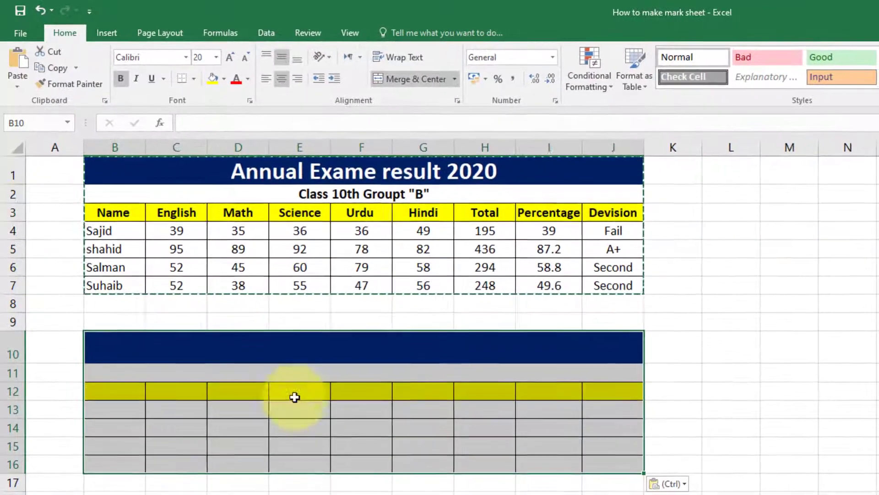
Examine the formatting-only copy starting at row 10 and the remaining paste options.
click(394, 370)
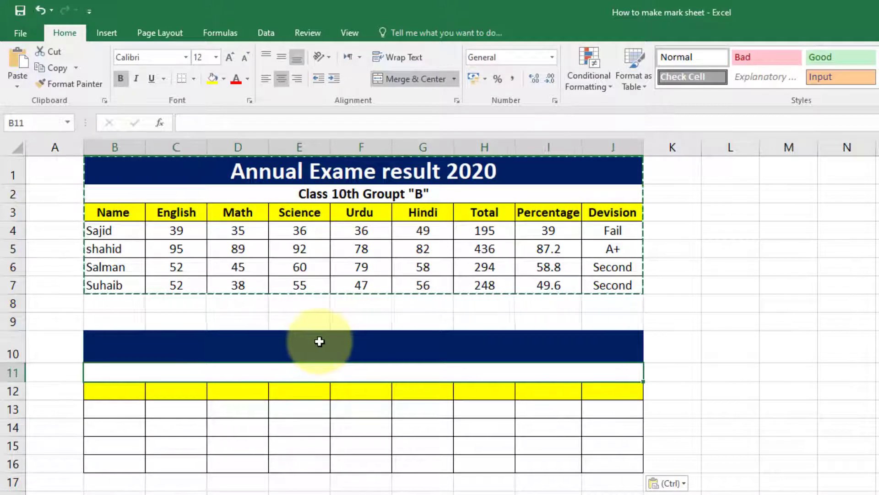
click(18, 86)
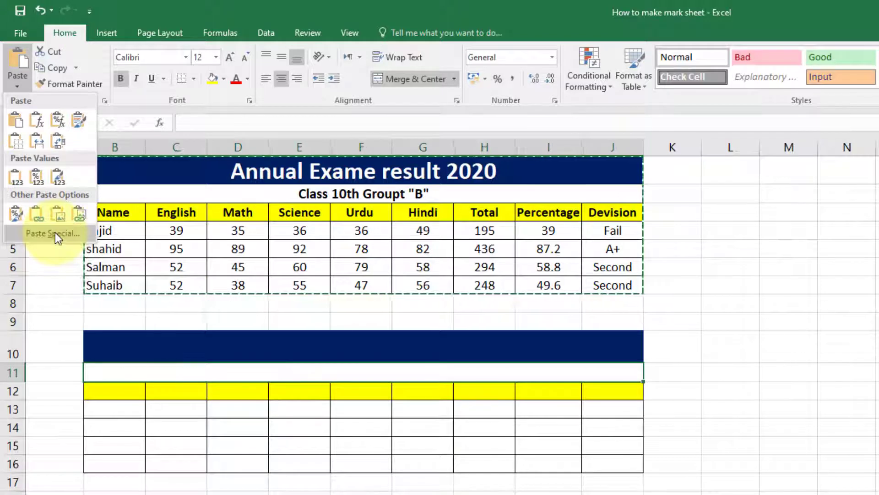
click(572, 489)
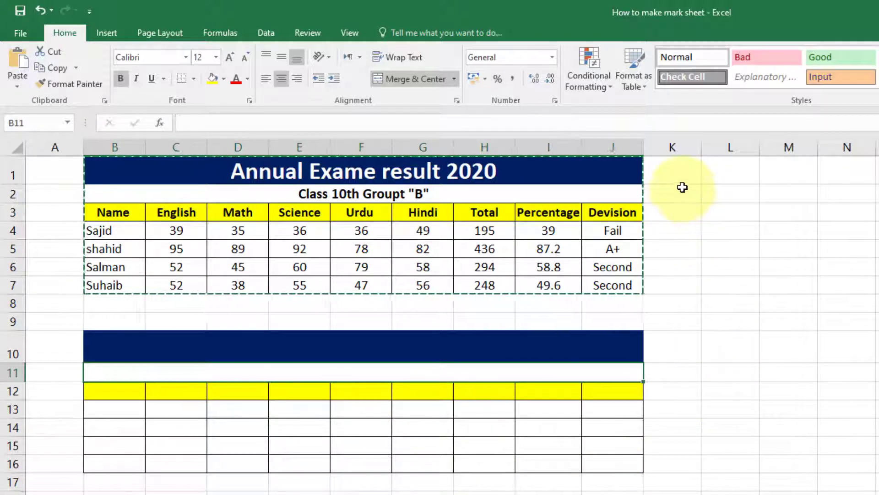
Review the paste options and the Paste Special dialog without pasting anything.
click(717, 193)
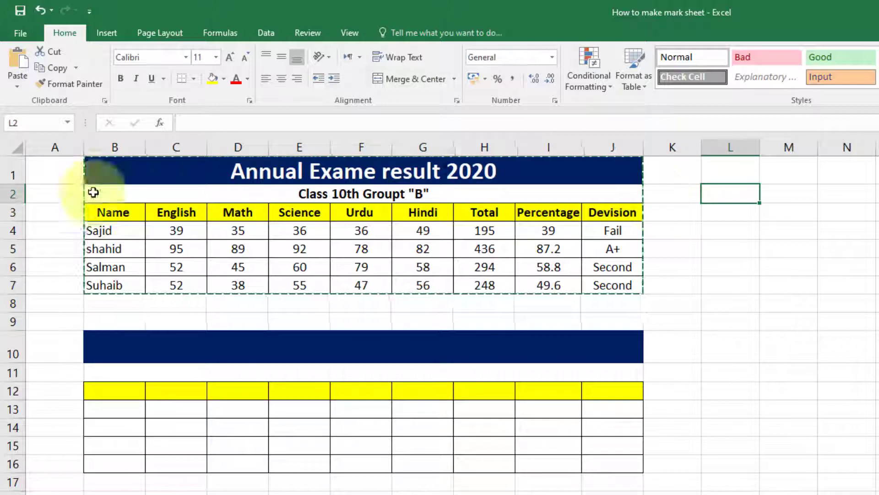
click(18, 87)
click(51, 234)
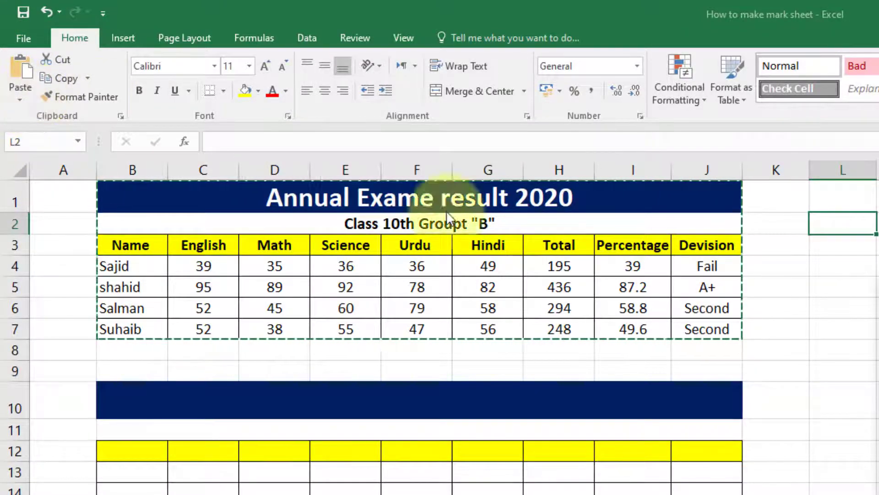
key(ctrl+alt+v)
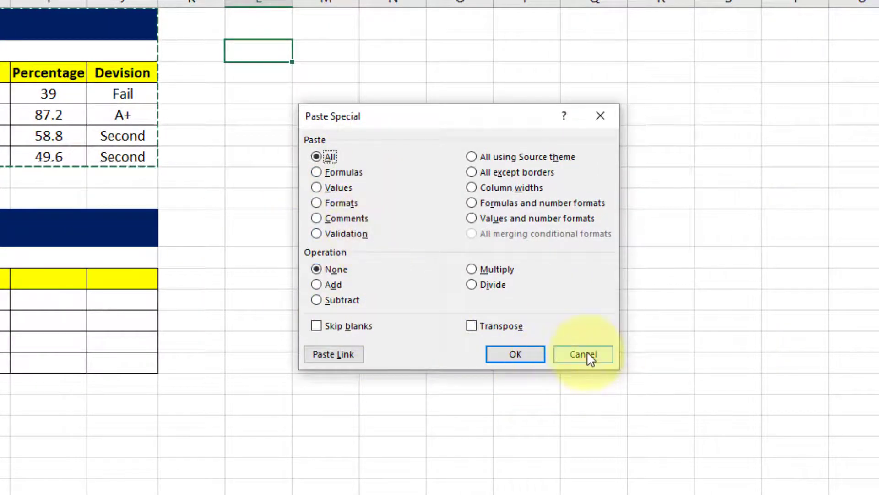
click(568, 354)
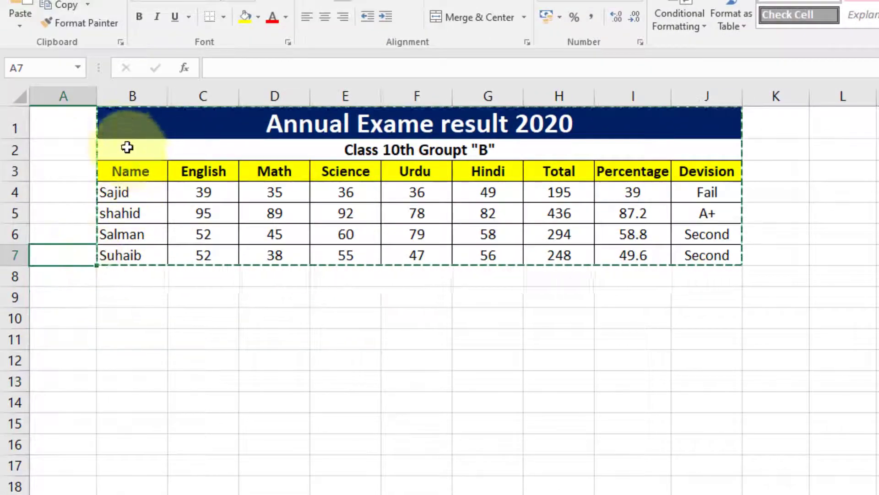
Copy the whole result sheet B1:J7 including its title rows.
drag(29, 120, 434, 217)
drag(535, 234, 618, 255)
key(ctrl+c)
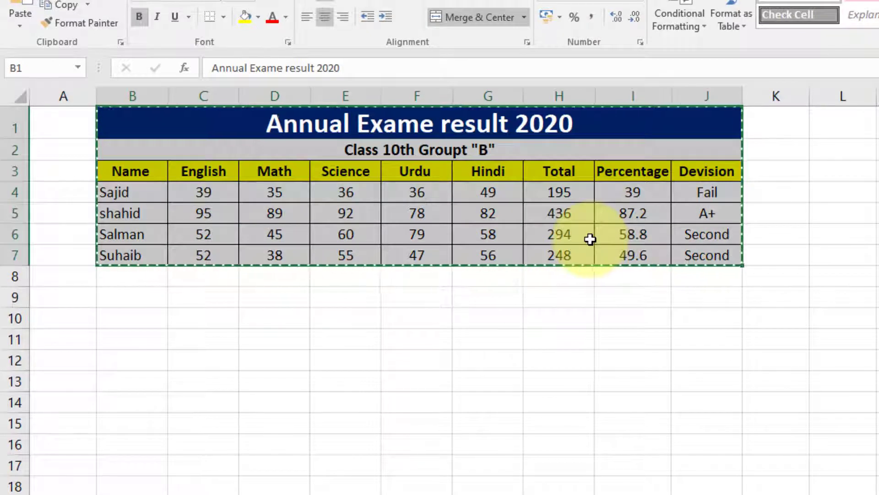
Open Paste Special for the copied sheet, examine its Paste and Operation choices, and close it without pasting.
click(20, 24)
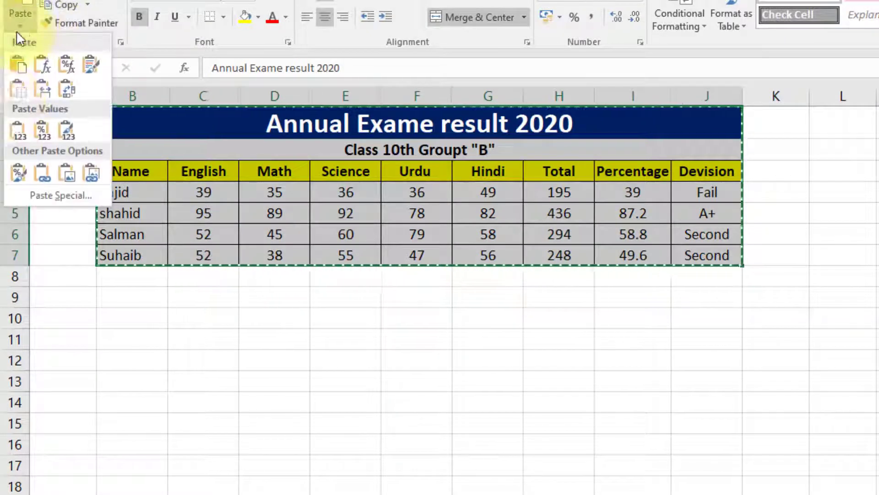
click(40, 195)
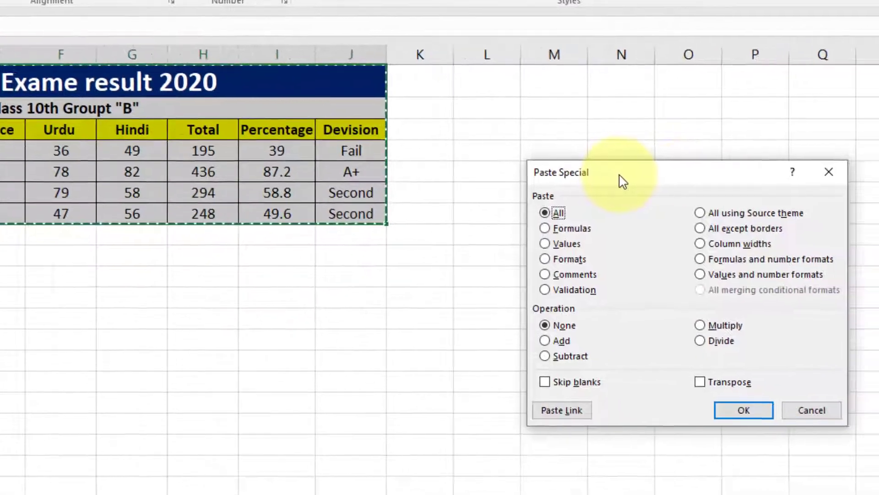
drag(623, 181, 0, 269)
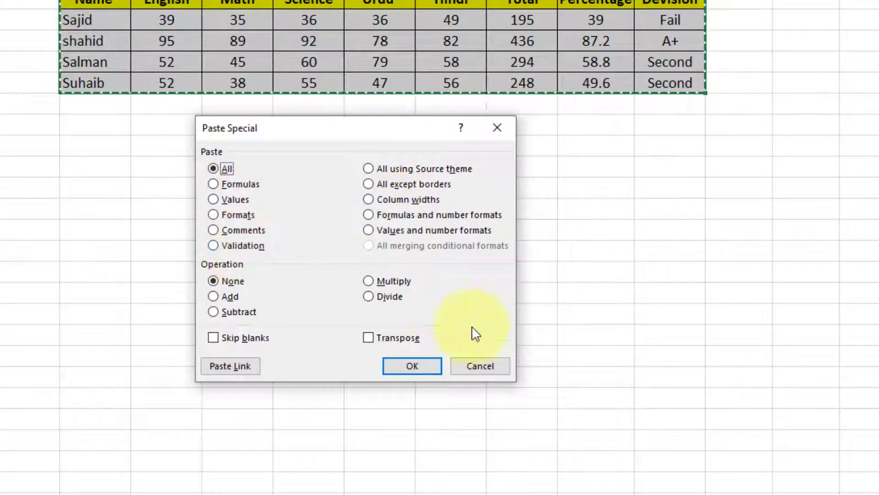
click(480, 366)
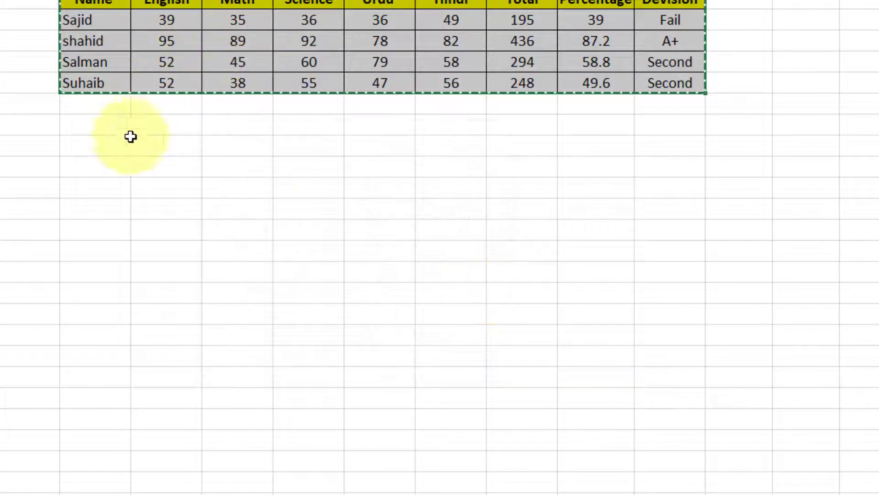
Paste the copied result sheet at B9 through Paste Special with the Values option.
click(92, 133)
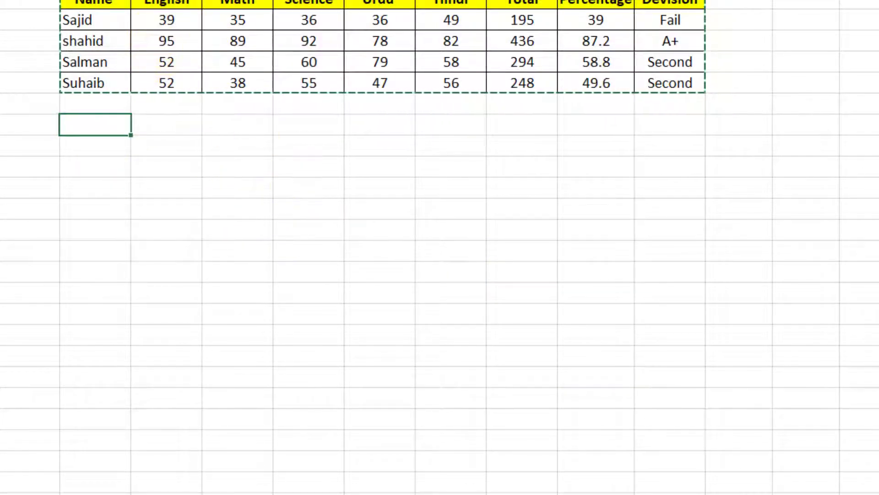
key(ctrl+alt+v)
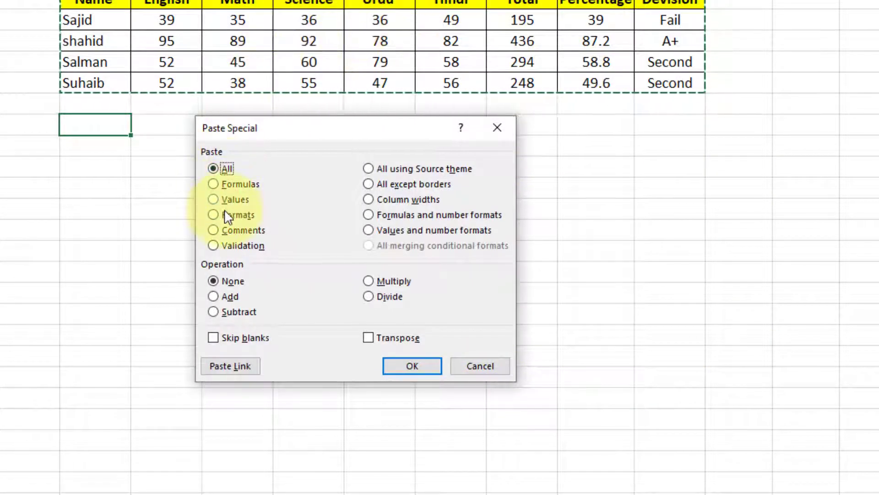
click(213, 199)
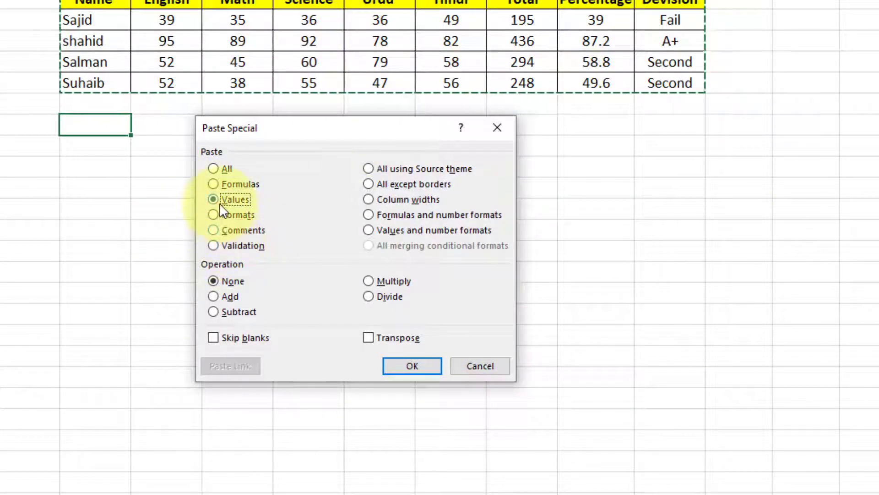
click(423, 363)
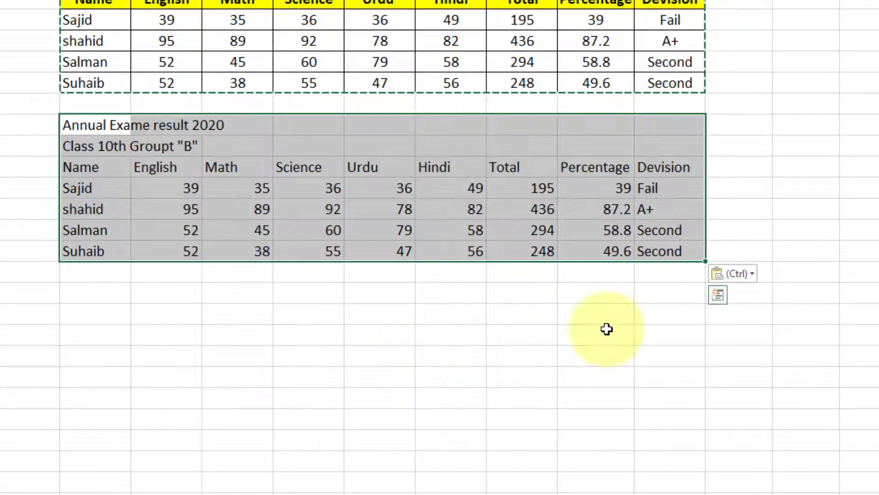
Check the contents of Devision cell J15 and Percentage cell I15 in the values-only copy.
click(607, 330)
drag(67, 125, 688, 260)
click(670, 253)
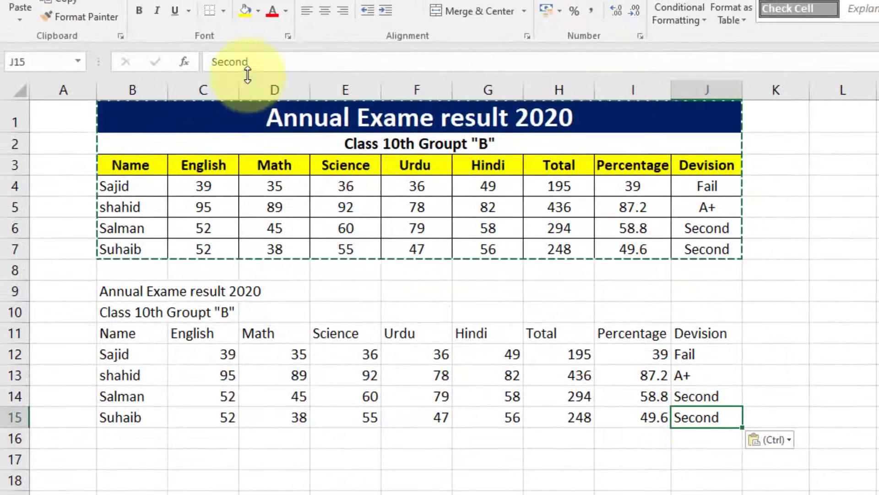
click(615, 413)
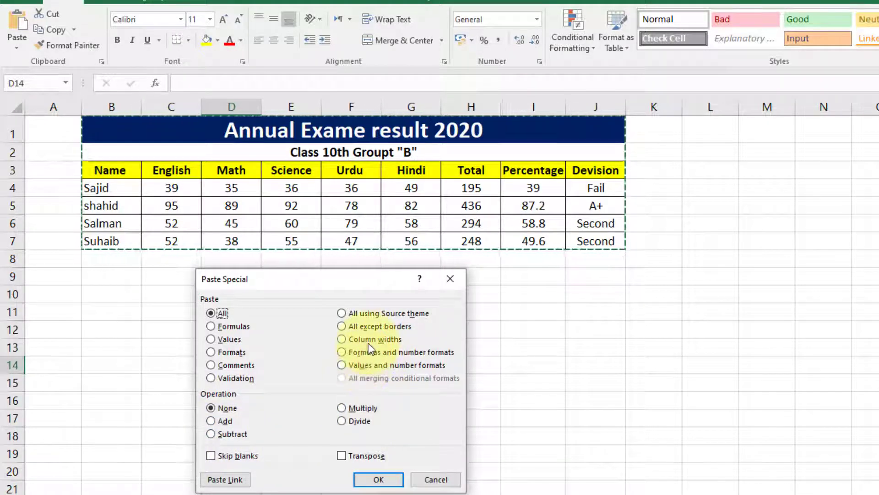
Close Paste Special without pasting and read the description of the Format Painter command.
click(445, 479)
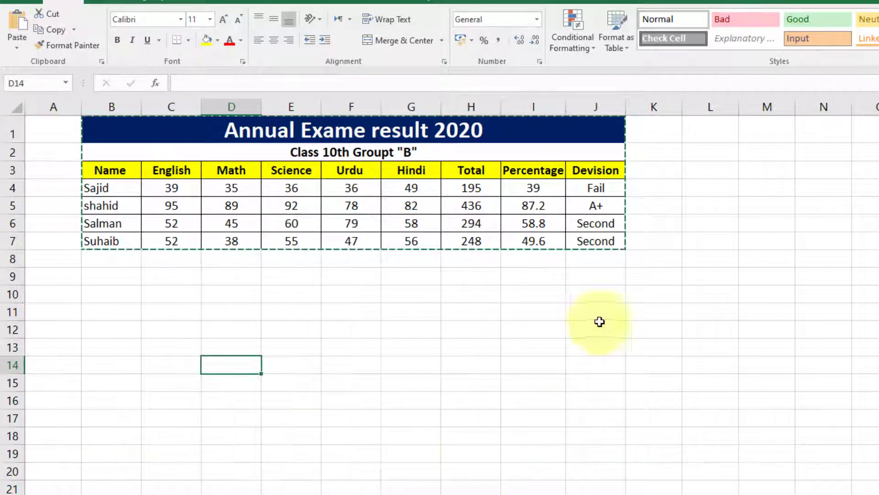
click(110, 274)
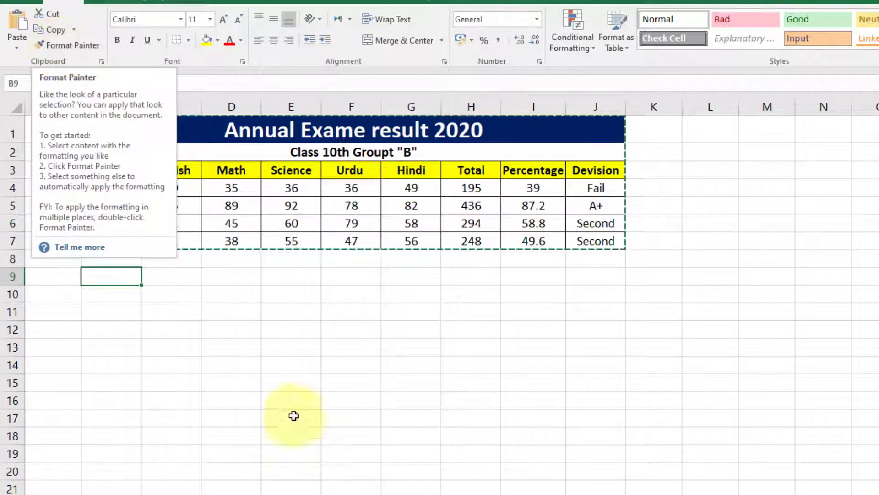
click(295, 431)
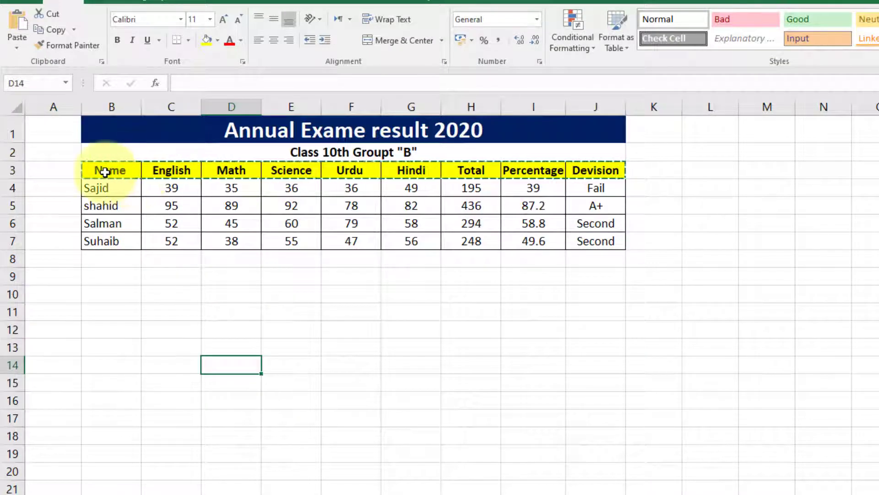
Copy the yellow header row B3:J3 and paste it at B10.
drag(98, 169, 568, 169)
key(ctrl+c)
click(110, 291)
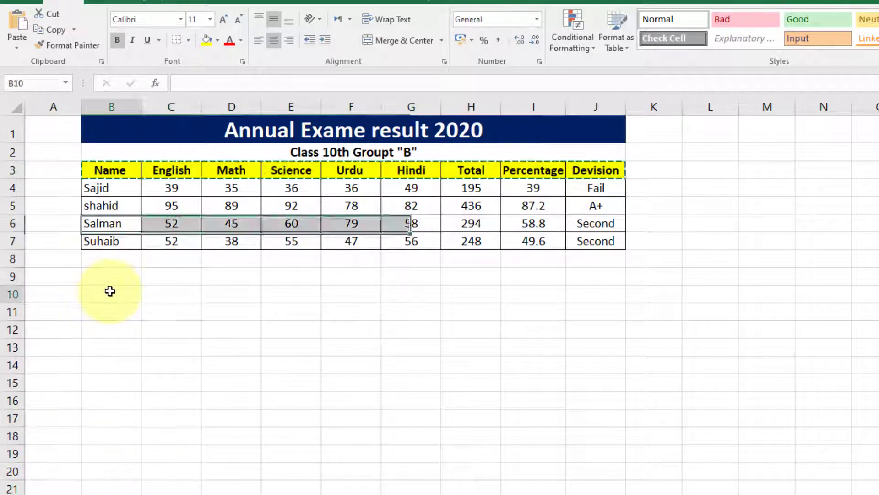
key(ctrl+v)
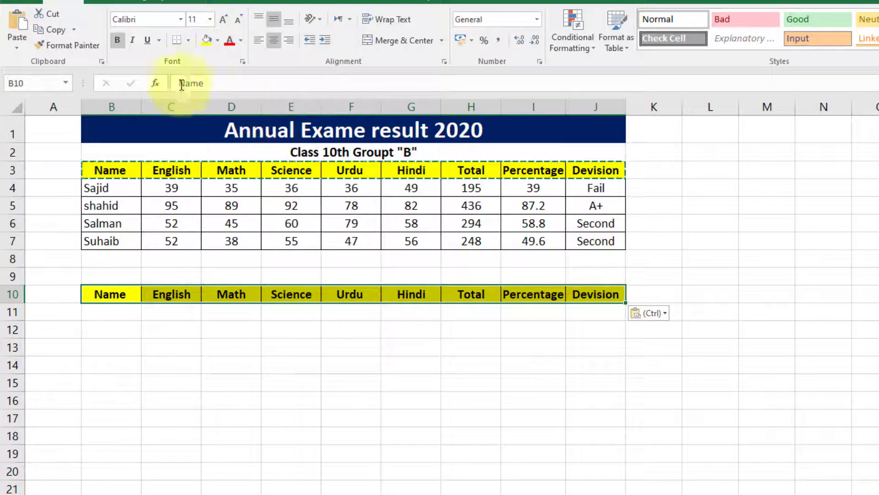
Strip the bold, fill color and borders from the pasted header row B10:J10.
click(118, 40)
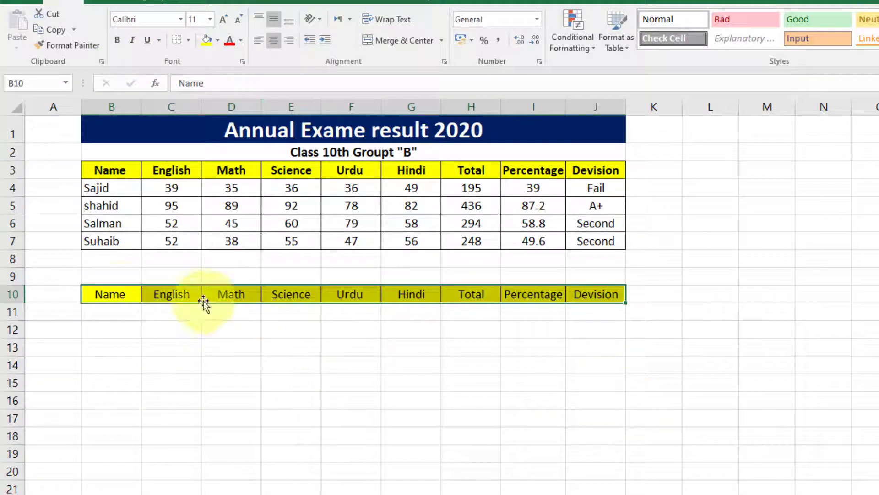
click(218, 40)
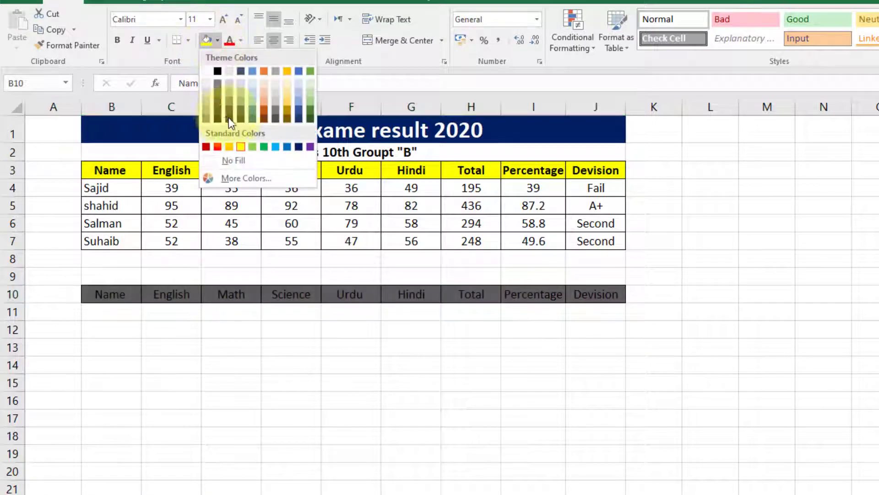
click(240, 160)
click(412, 435)
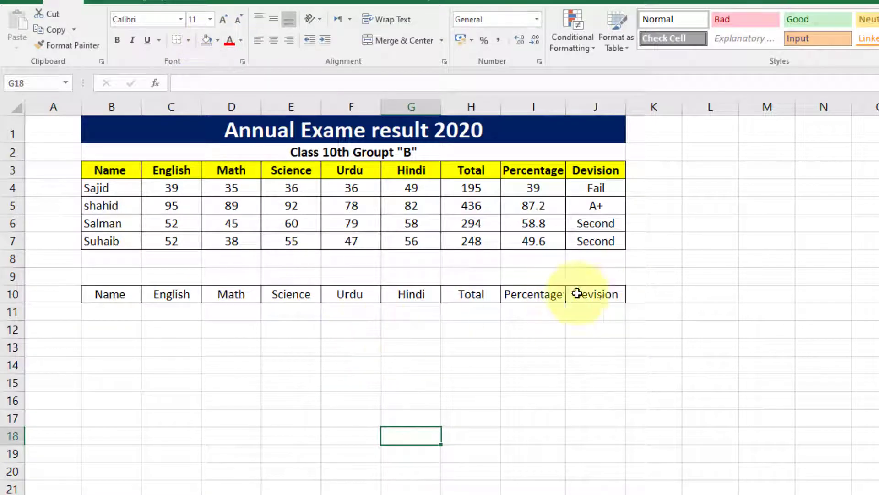
drag(94, 300, 613, 295)
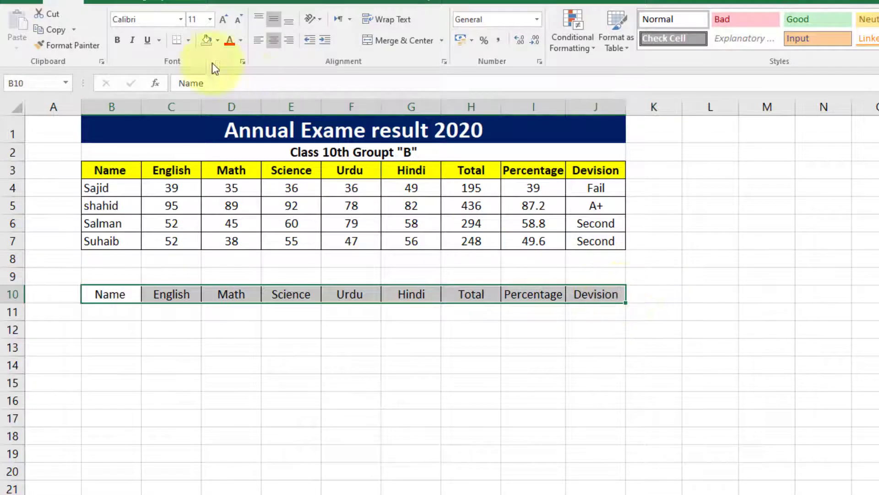
click(187, 41)
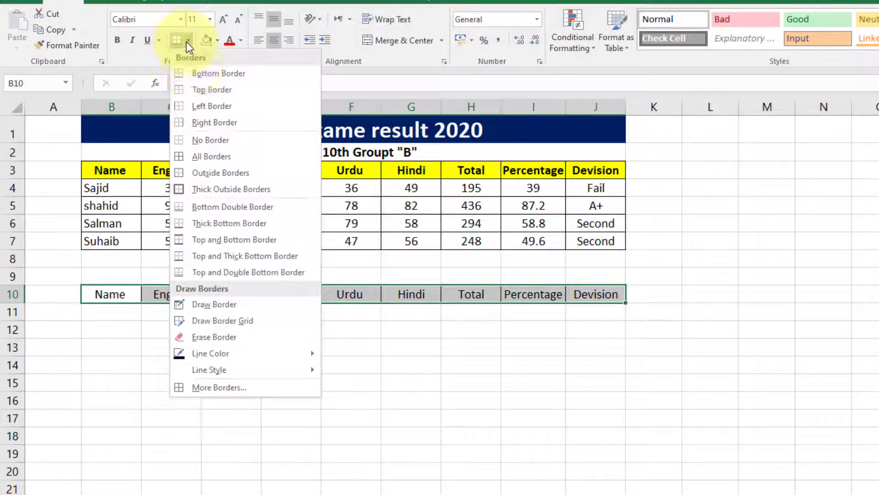
click(223, 142)
click(458, 485)
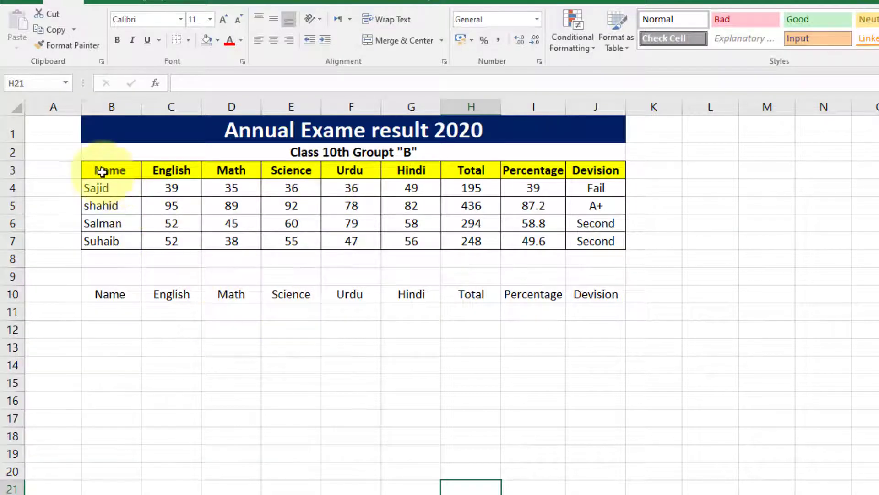
Apply the formatting of header row B3:J3 to the plain headers in B10:J10 with Format Painter.
drag(101, 172, 612, 166)
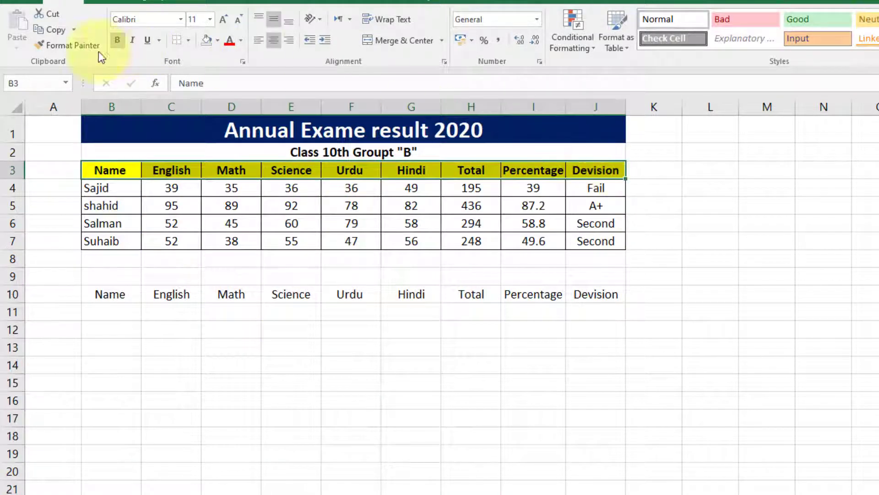
click(76, 50)
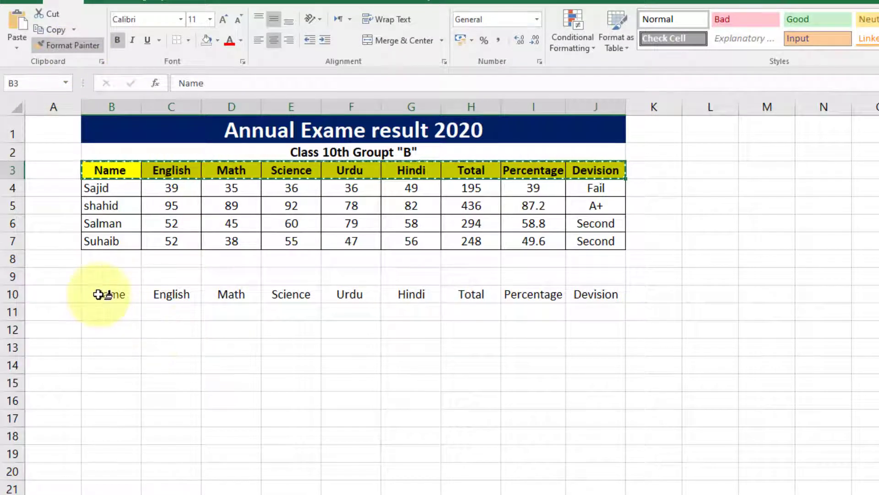
mouse_move(105, 293)
mouse_down()
mouse_move(414, 283)
mouse_move(598, 289)
mouse_up()
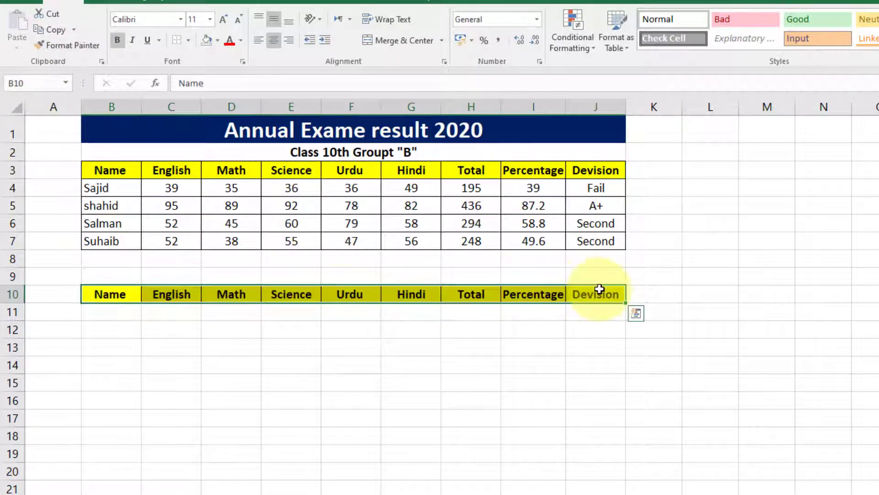
click(243, 169)
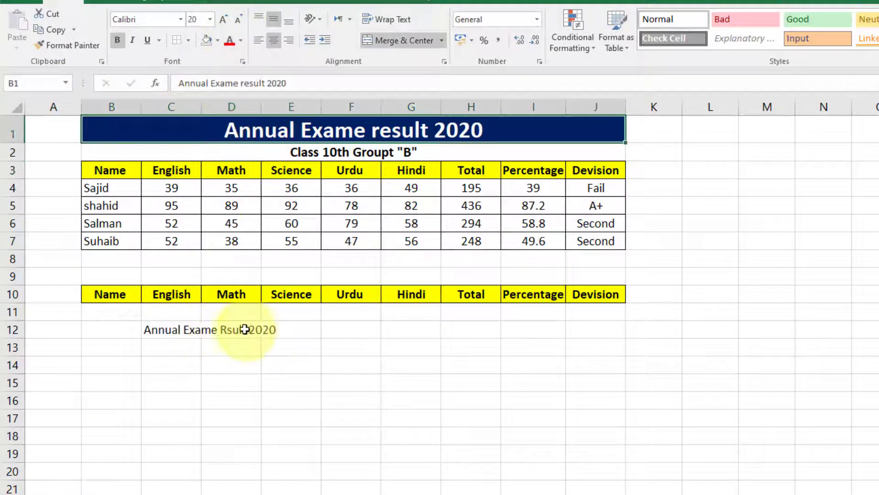
Apply the formatting of the merged title in B1 to the plain title text in C12 with Format Painter.
click(236, 330)
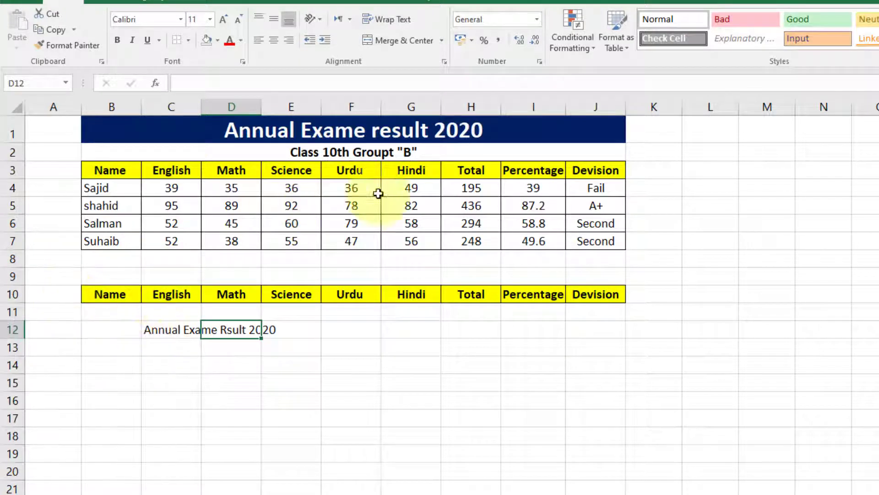
click(477, 130)
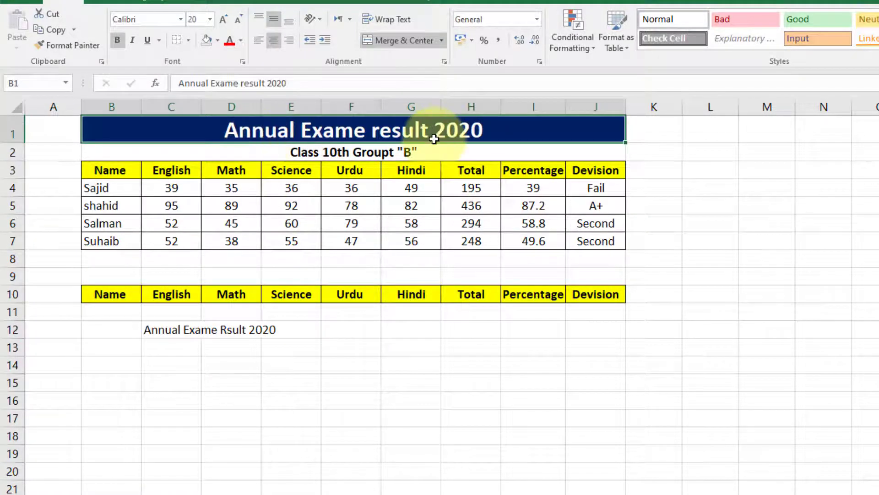
click(83, 48)
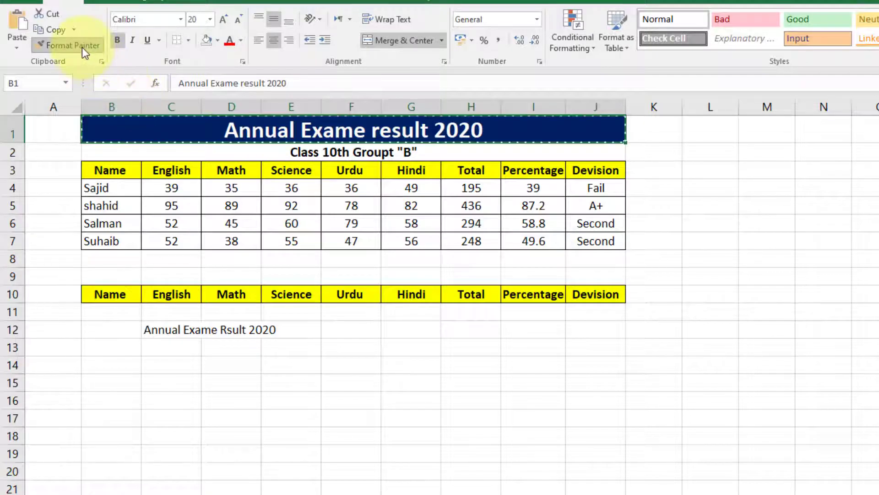
click(161, 329)
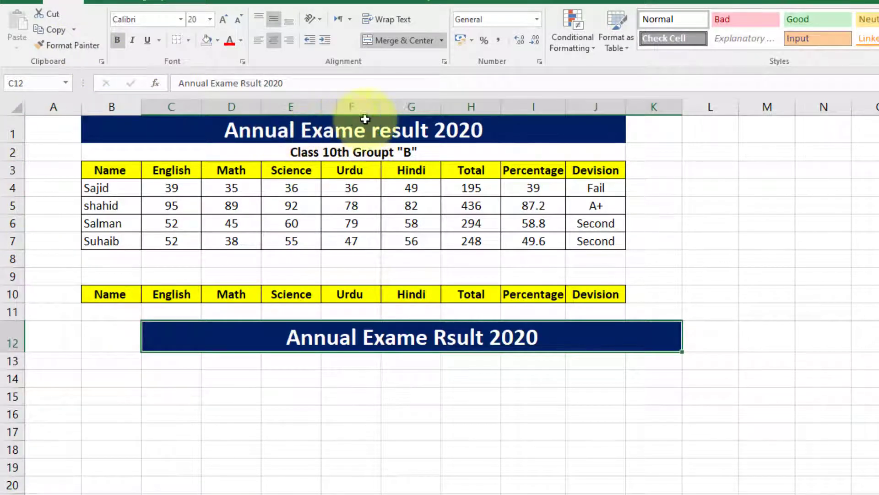